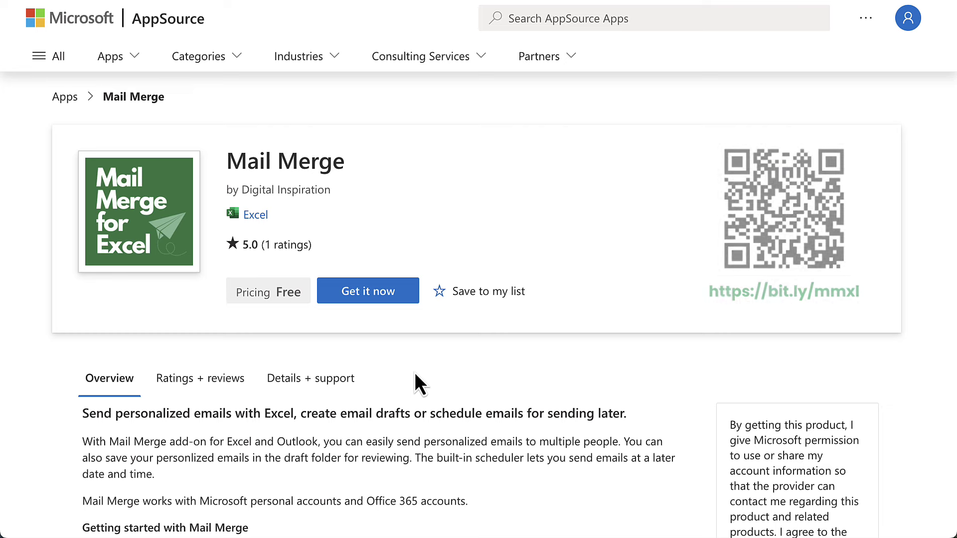
Get the Mail Merge add-in from the Office Store and open Mail-Merge.xlsx in desktop Excel
{"action": "left_click", "coordinate": [387, 301]}
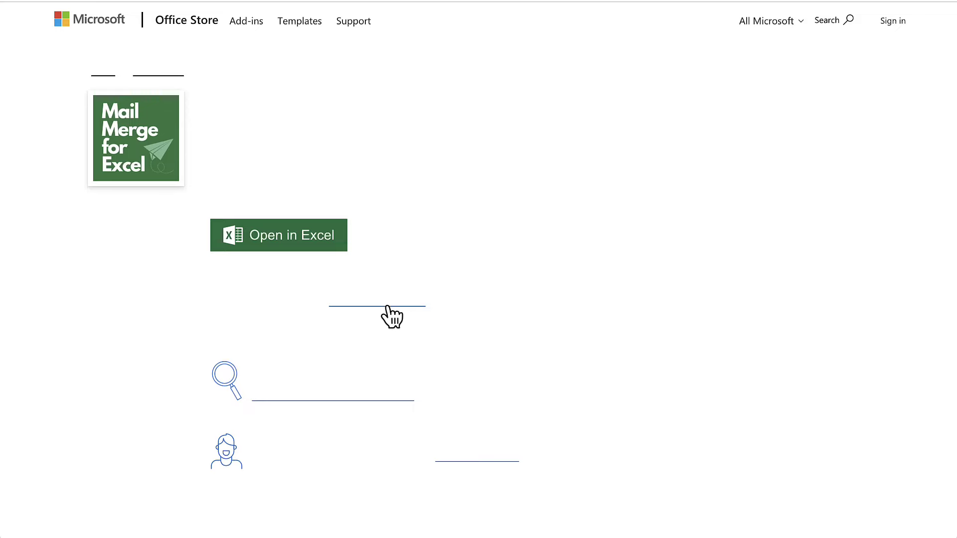
{"action": "left_click", "coordinate": [318, 246]}
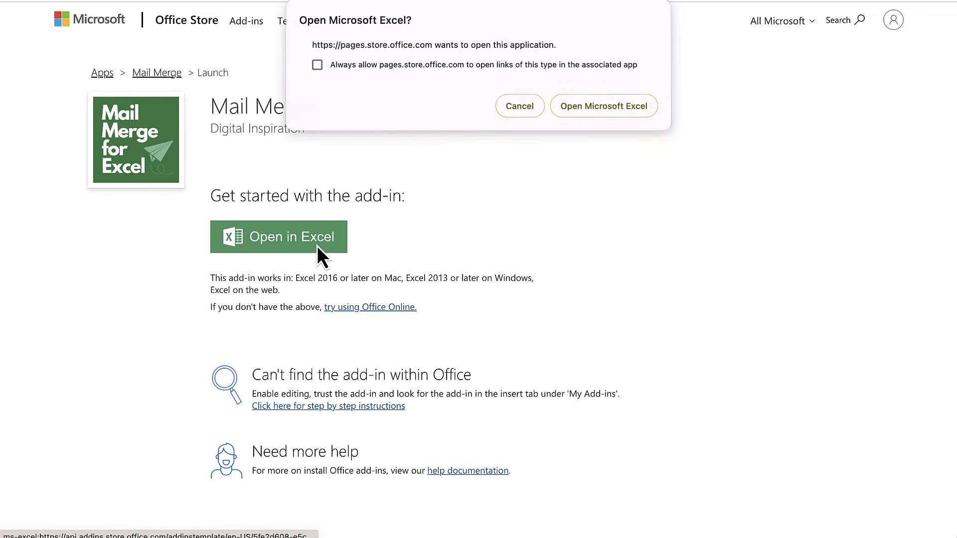
{"action": "left_click", "coordinate": [590, 126]}
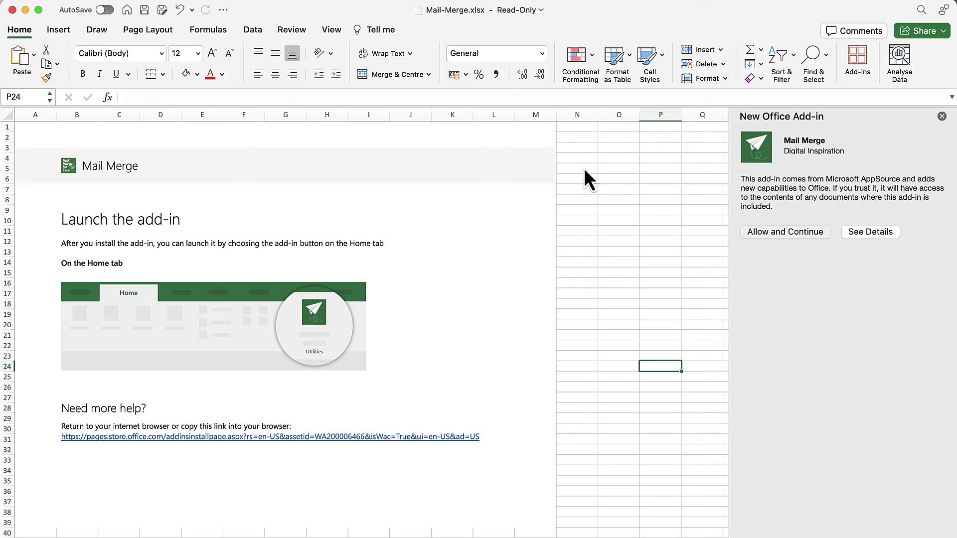
Trust the Mail Merge add-in in Excel and dismiss the getting-started tip
{"action": "left_click", "coordinate": [785, 233]}
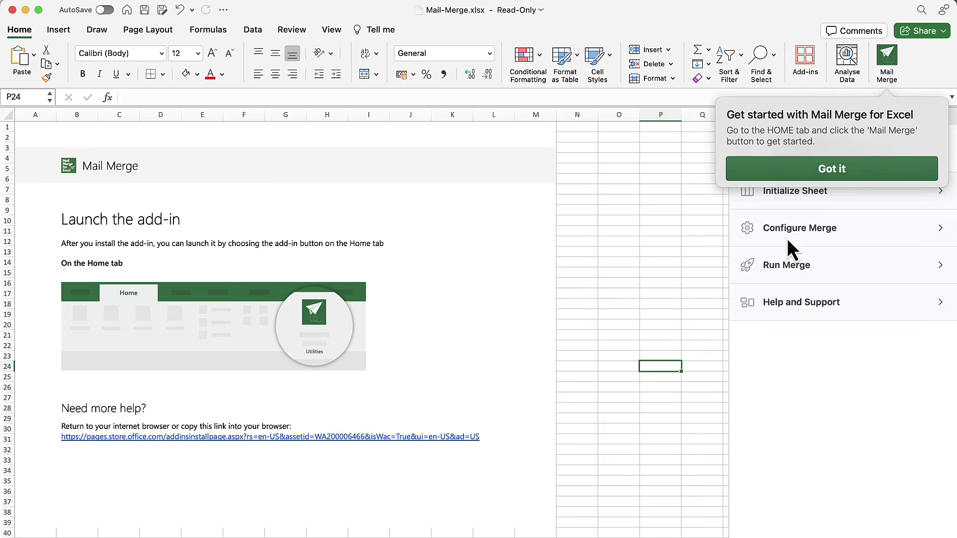
{"action": "left_click", "coordinate": [830, 174]}
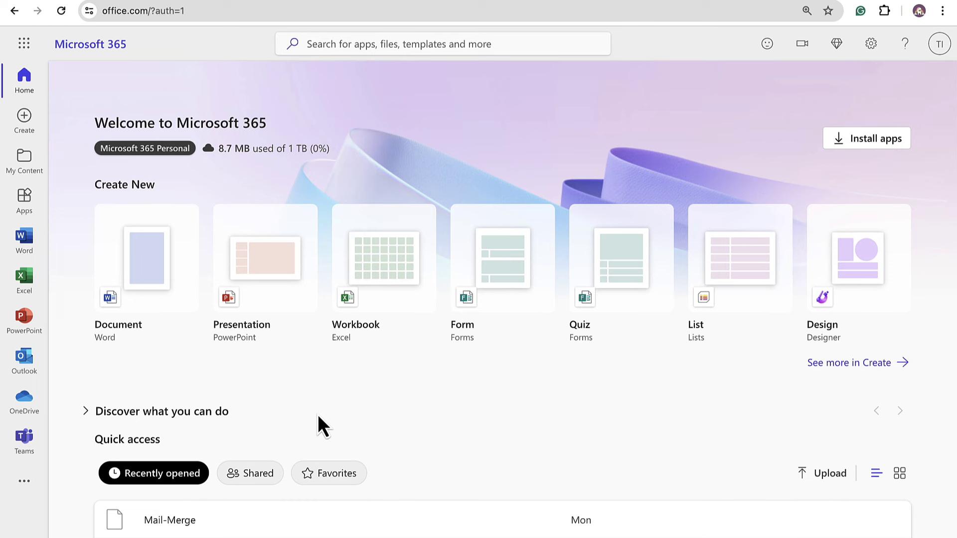
Create a blank workbook in Excel for the web and launch Mail Merge from its Add-ins list
{"action": "left_click", "coordinate": [391, 312]}
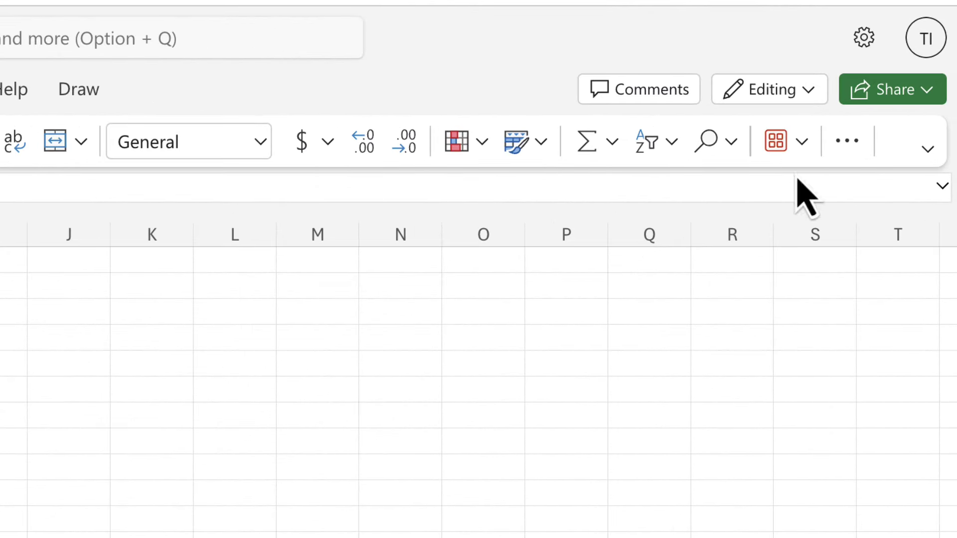
{"action": "left_click", "coordinate": [803, 158]}
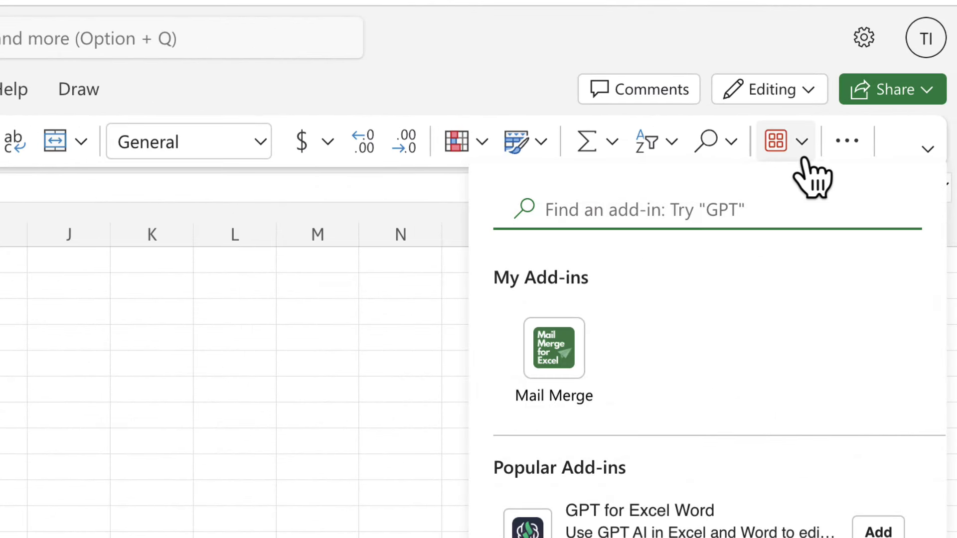
{"action": "left_click", "coordinate": [545, 386]}
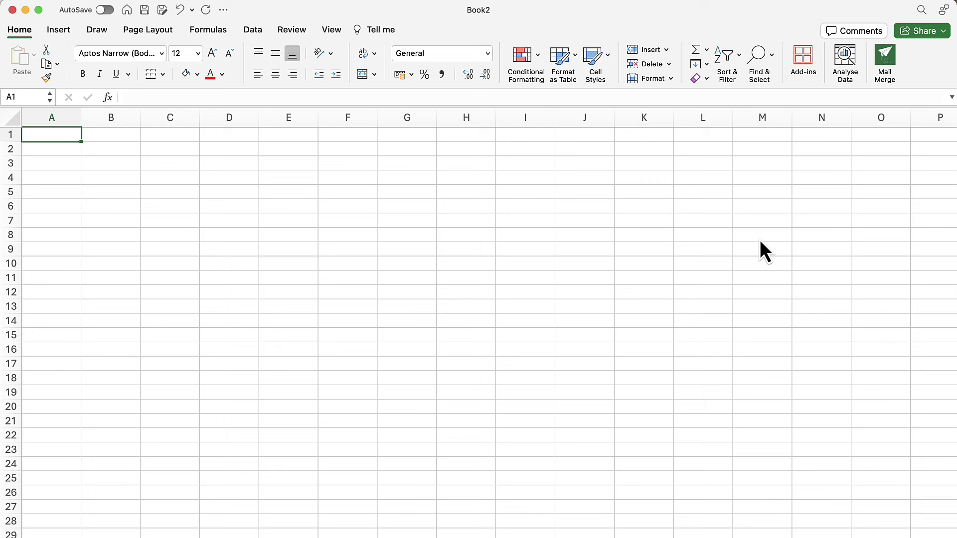
Initialize a worksheet with Mail Merge's sample customer data: name, email, alternate email, city, contact number
{"action": "left_click", "coordinate": [883, 62]}
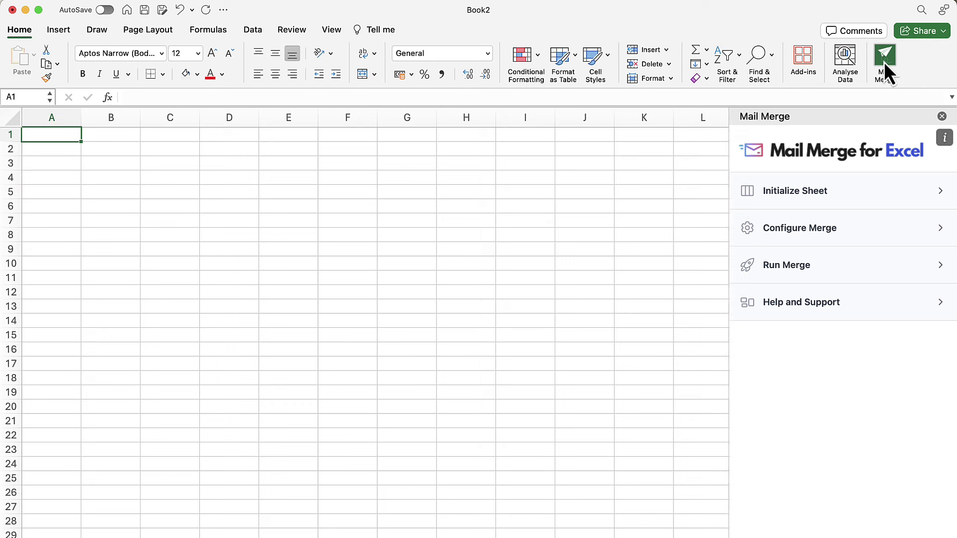
{"action": "left_click", "coordinate": [847, 193]}
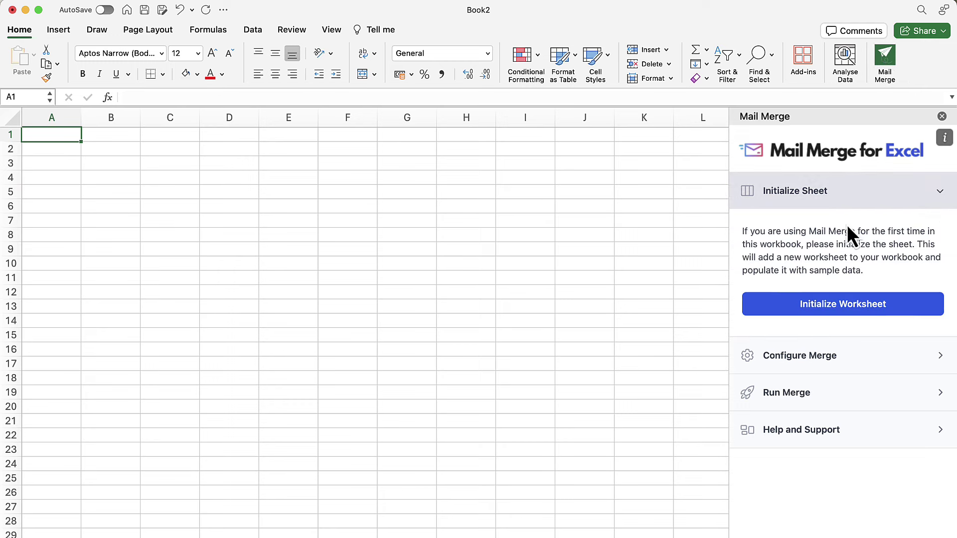
{"action": "left_click", "coordinate": [846, 310]}
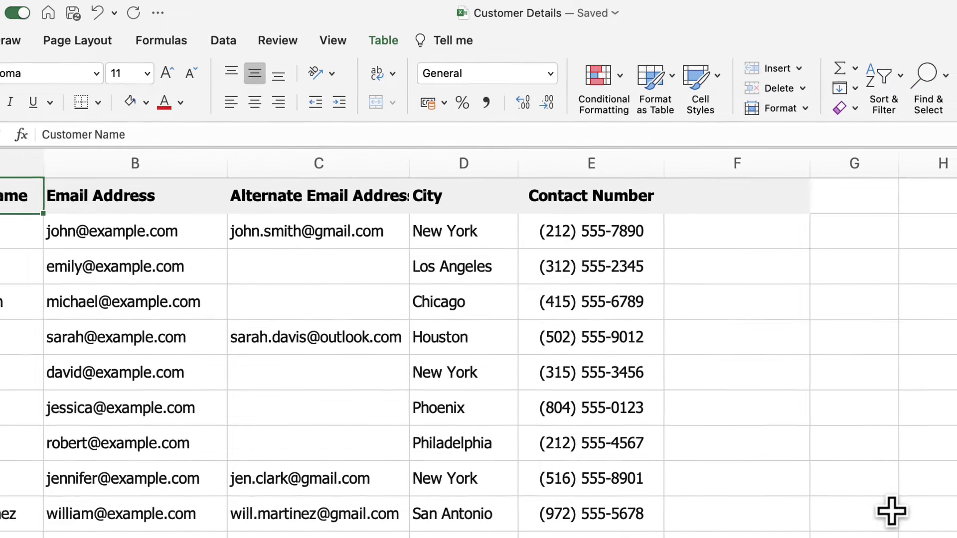
Add a Scheduled Date header in F1 with 15 May 10 am, 16 May 1 pm, 20 May 11 am below
{"action": "key", "text": "Right"}
{"action": "key", "text": "Right"}
{"action": "key", "text": "Right"}
{"action": "key", "text": "Right"}
{"action": "key", "text": "Right"}
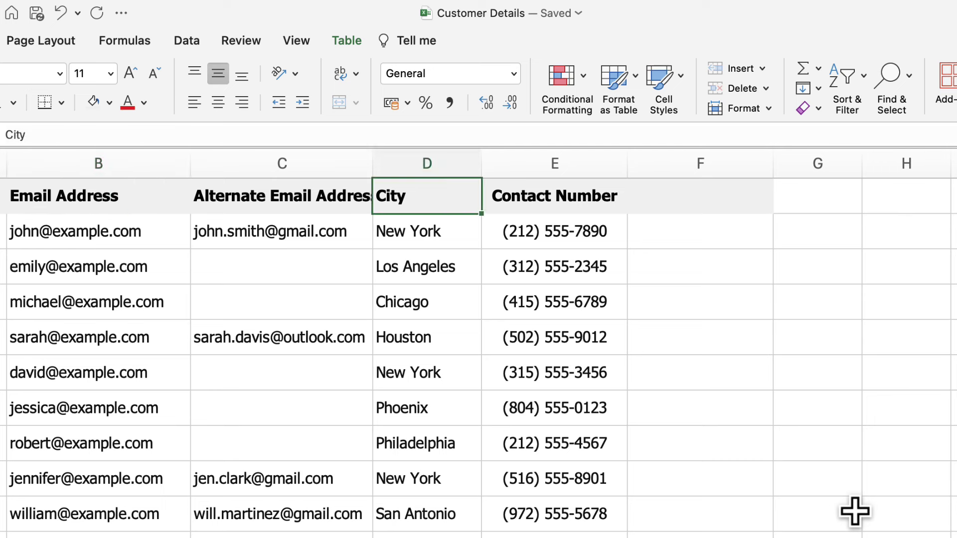
{"action": "type", "text": "Scheduled Date"}
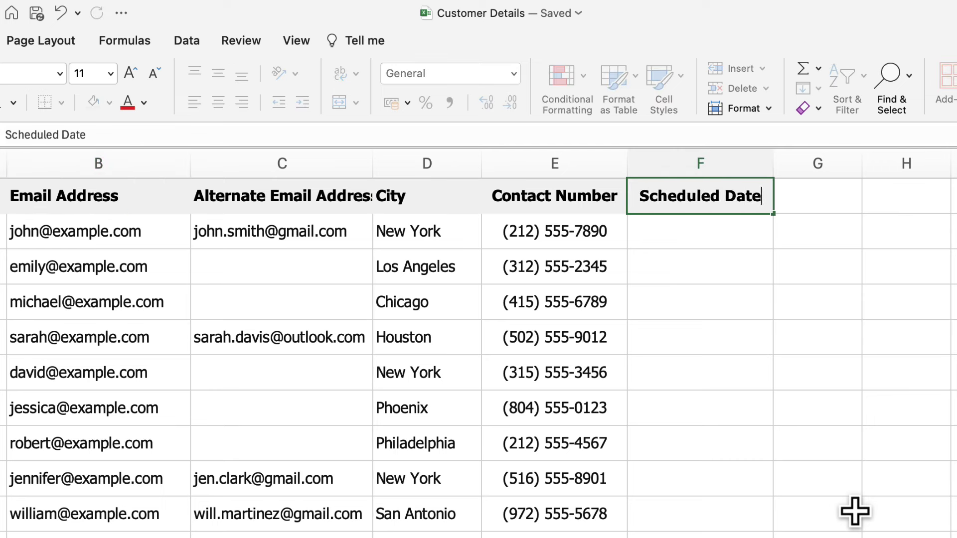
{"action": "key", "text": "Return"}
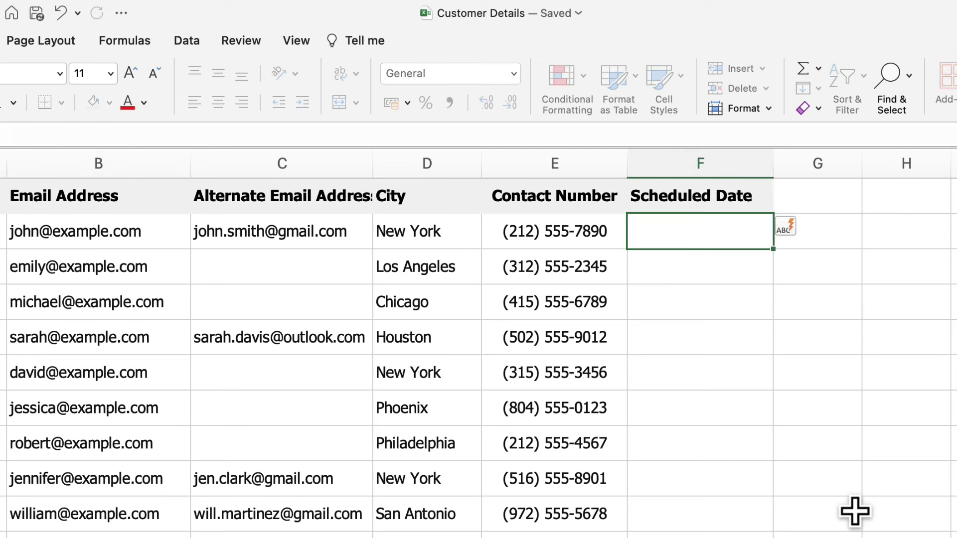
{"action": "type", "text": "1"}
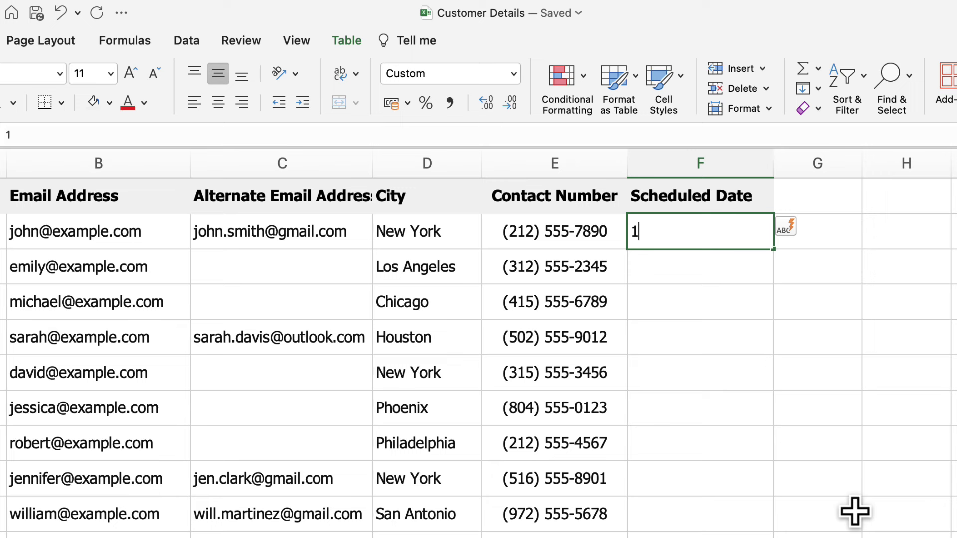
{"action": "type", "text": "5 May 10 am"}
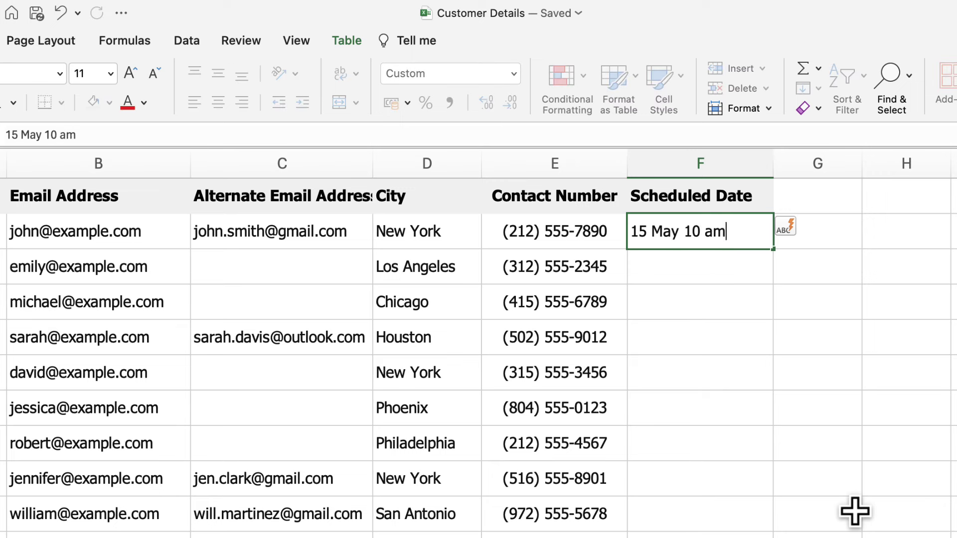
{"action": "key", "text": "Return"}
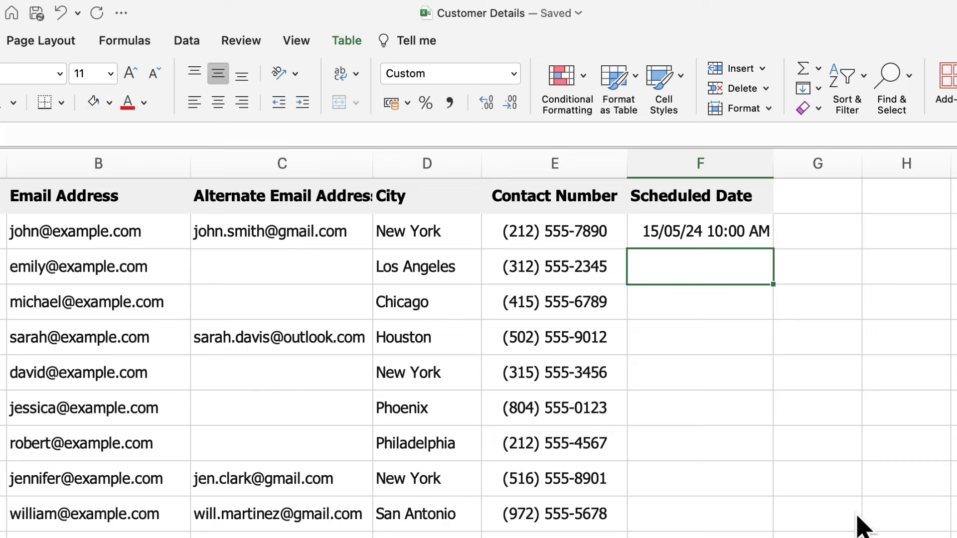
{"action": "key", "text": "Down"}
{"action": "key", "text": "Down"}
{"action": "key", "text": "Down"}
{"action": "key", "text": "Down"}
{"action": "type", "text": "16 may 1"}
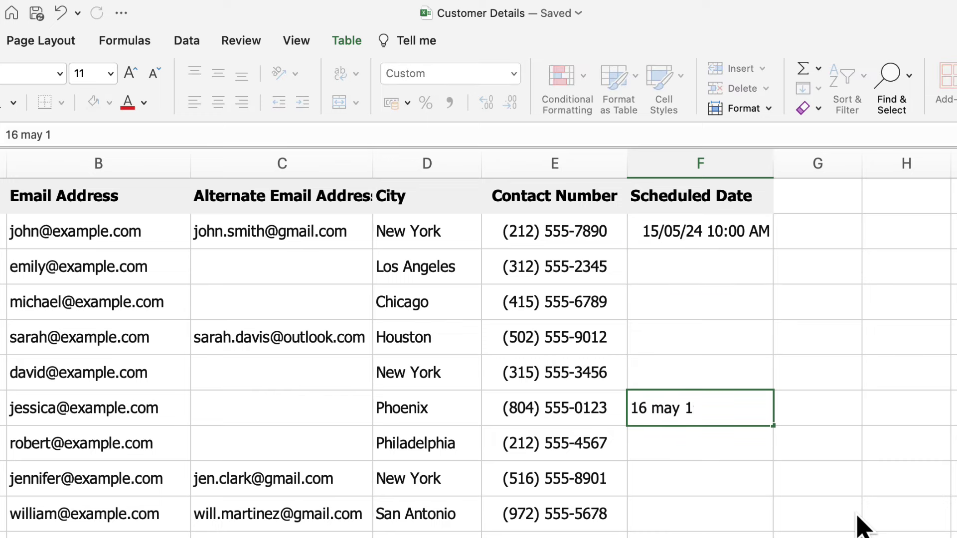
{"action": "type", "text": " pm"}
{"action": "key", "text": "Return"}
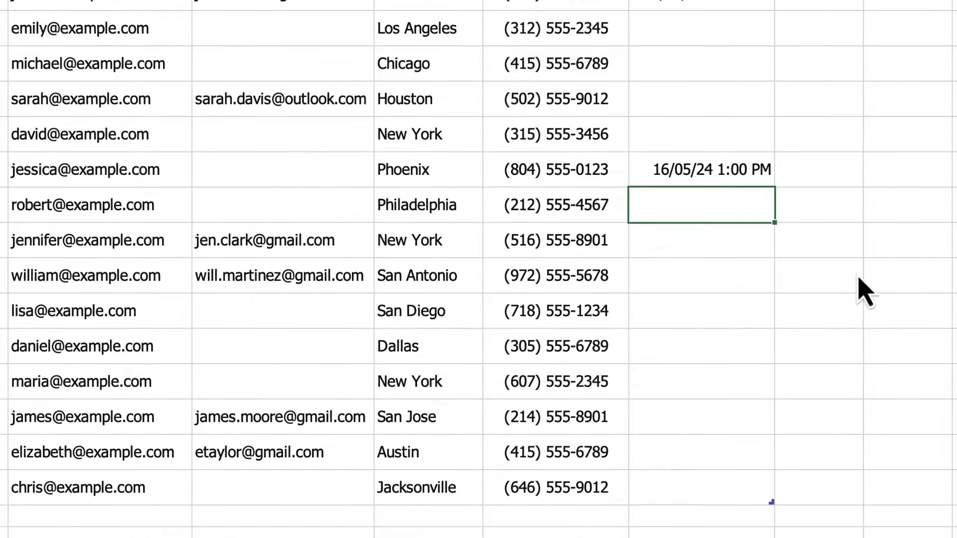
{"action": "key", "text": "Down"}
{"action": "key", "text": "Down"}
{"action": "key", "text": "Down"}
{"action": "key", "text": "Down"}
{"action": "key", "text": "Down"}
{"action": "key", "text": "Down"}
{"action": "key", "text": "Down"}
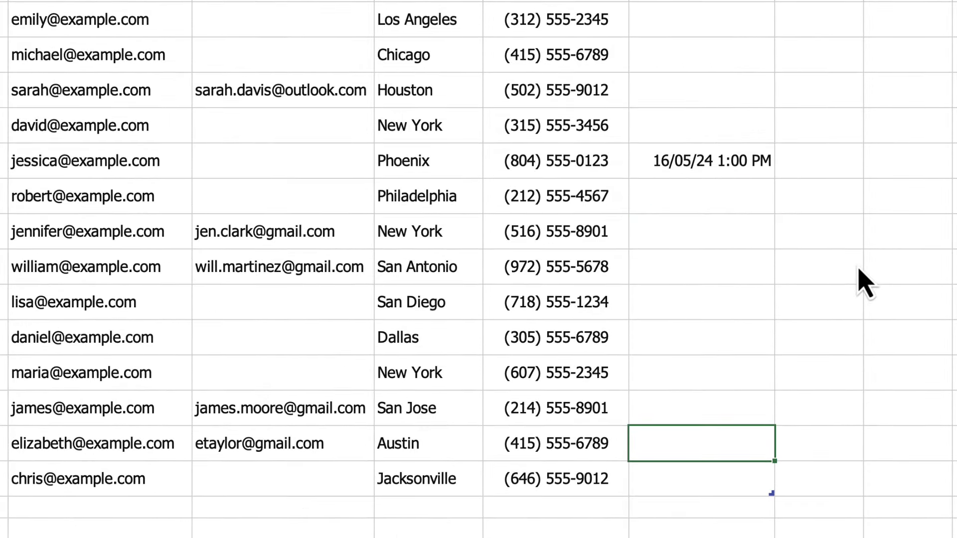
{"action": "type", "text": "20 may 11 am"}
{"action": "key", "text": "Return"}
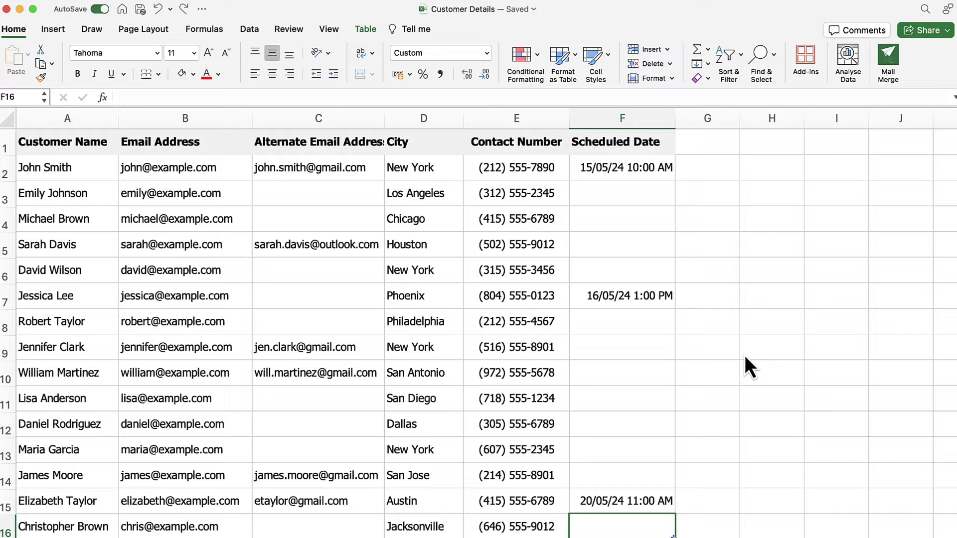
Turn on table filtering and restrict the City column to New York only
{"action": "key", "text": "super+a"}
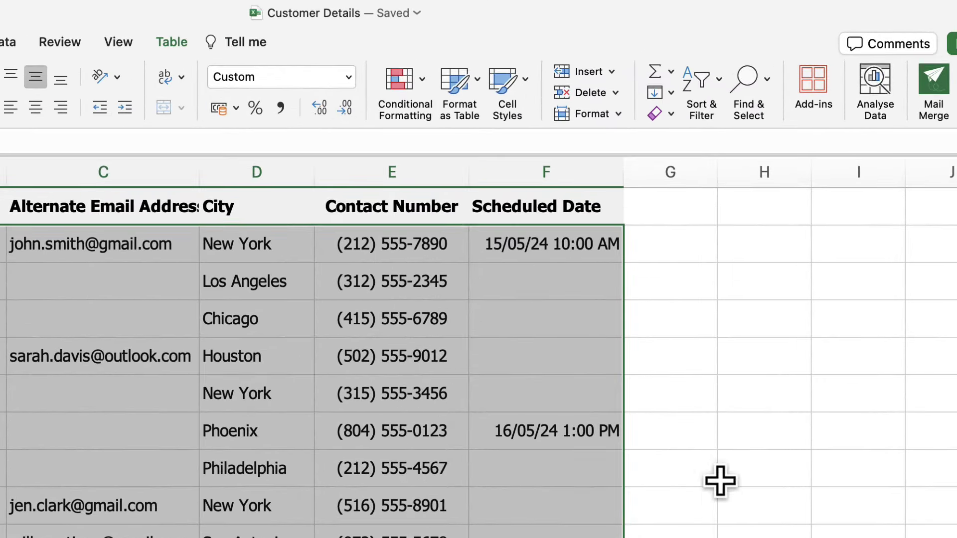
{"action": "left_click", "coordinate": [707, 97]}
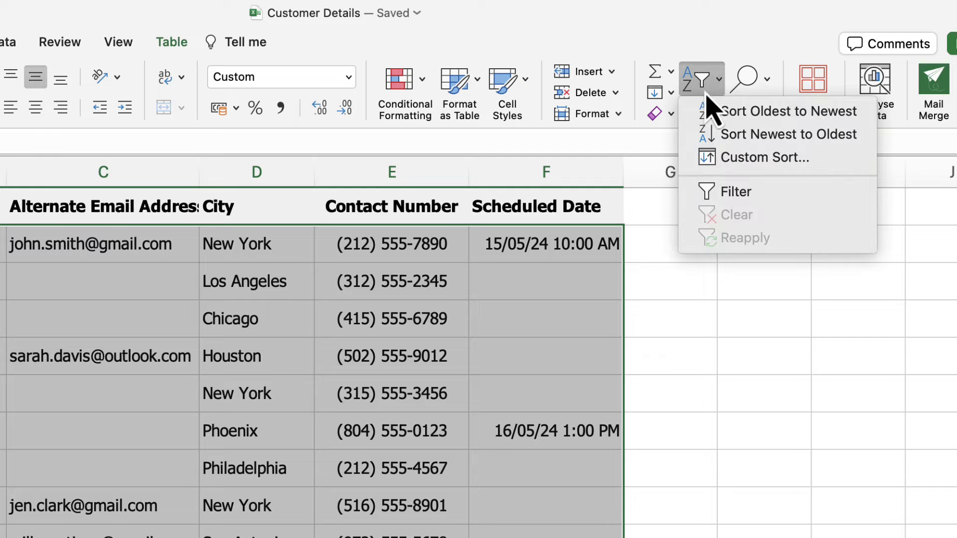
{"action": "left_click", "coordinate": [761, 196]}
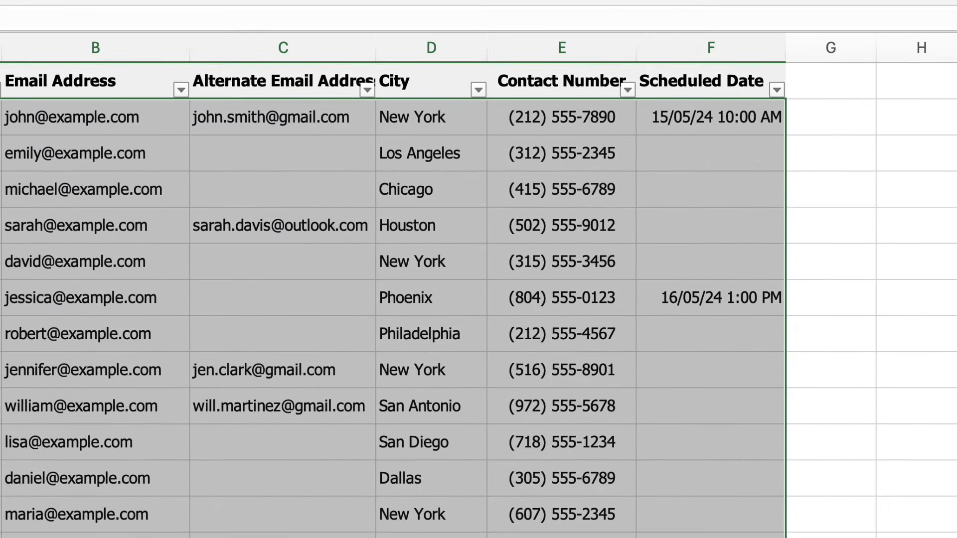
{"action": "left_click", "coordinate": [479, 90]}
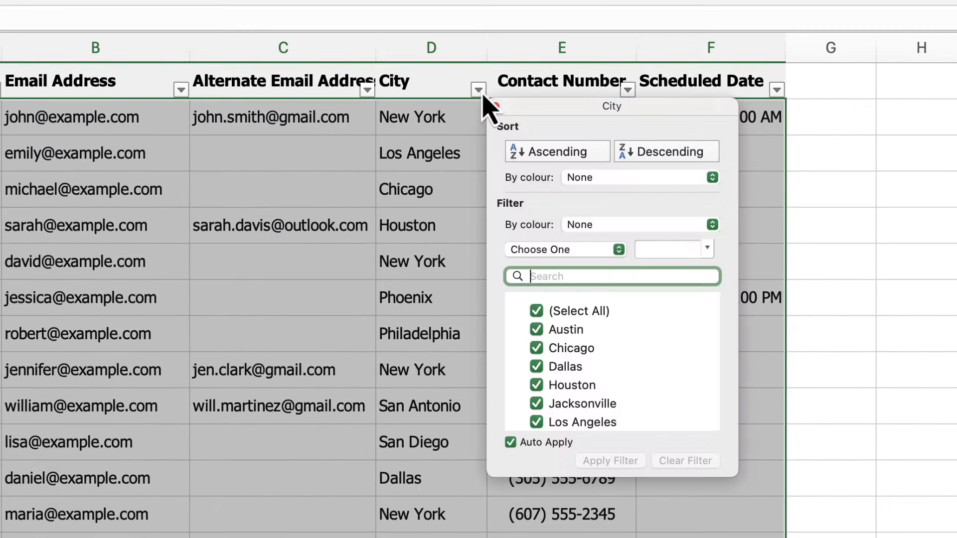
{"action": "left_click", "coordinate": [537, 313]}
{"action": "scroll", "coordinate": [538, 329], "scroll_direction": "down", "scroll_amount": 3}
{"action": "left_click", "coordinate": [536, 329]}
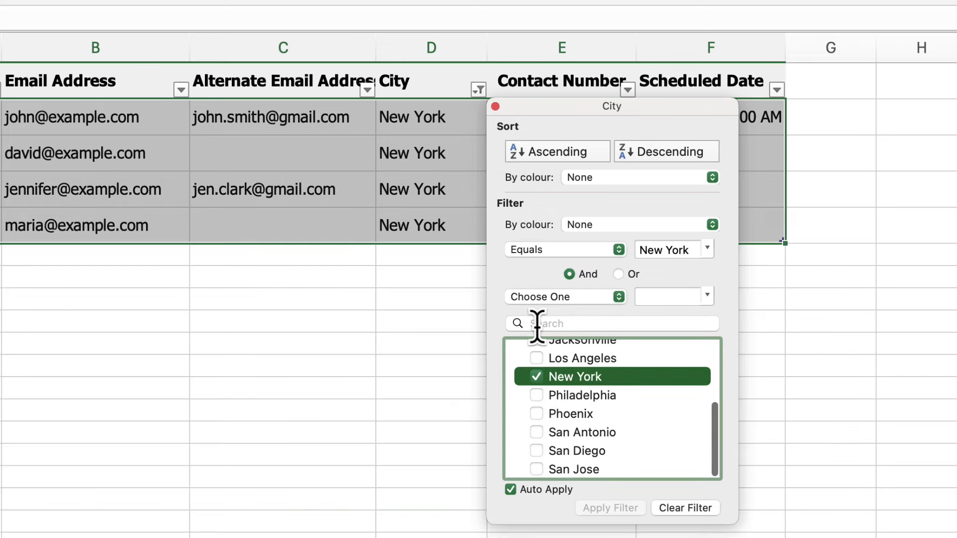
{"action": "left_click", "coordinate": [425, 380]}
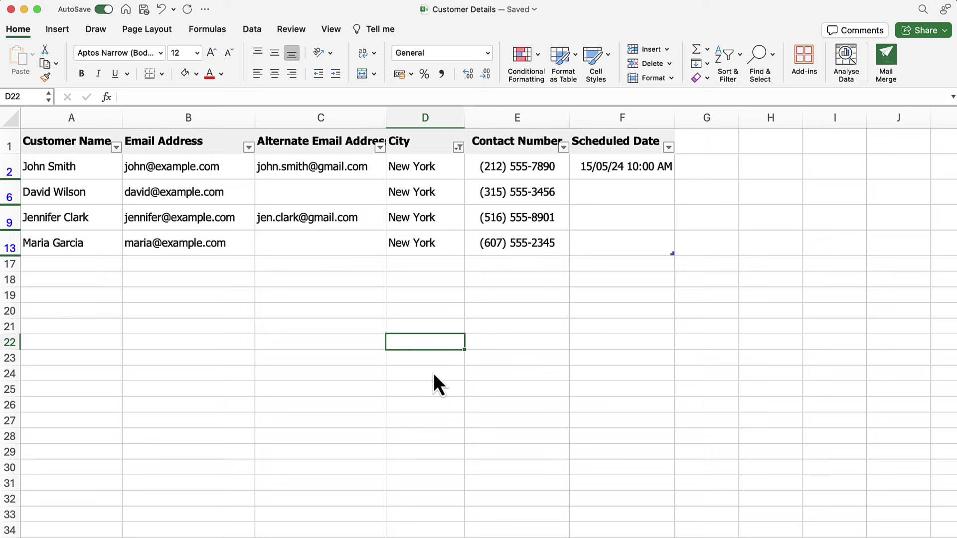
In the Mail Merge configuration, choose Email Address as the recipient email column
{"action": "left_click", "coordinate": [888, 65]}
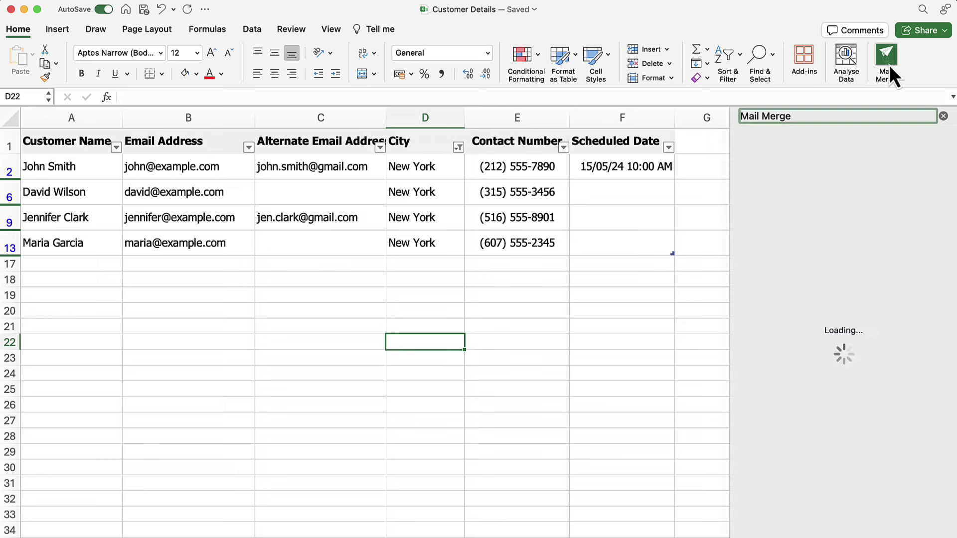
{"action": "left_click", "coordinate": [871, 237]}
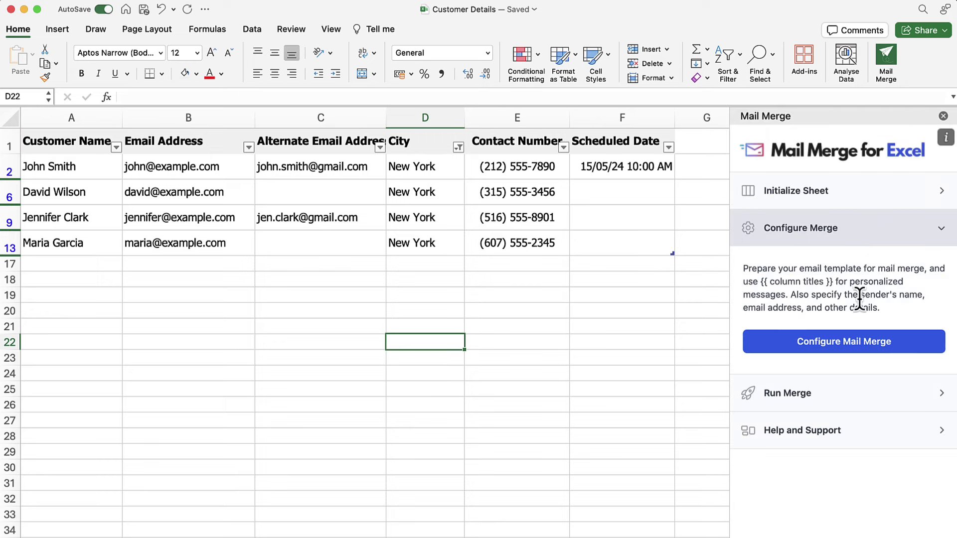
{"action": "left_click", "coordinate": [862, 348]}
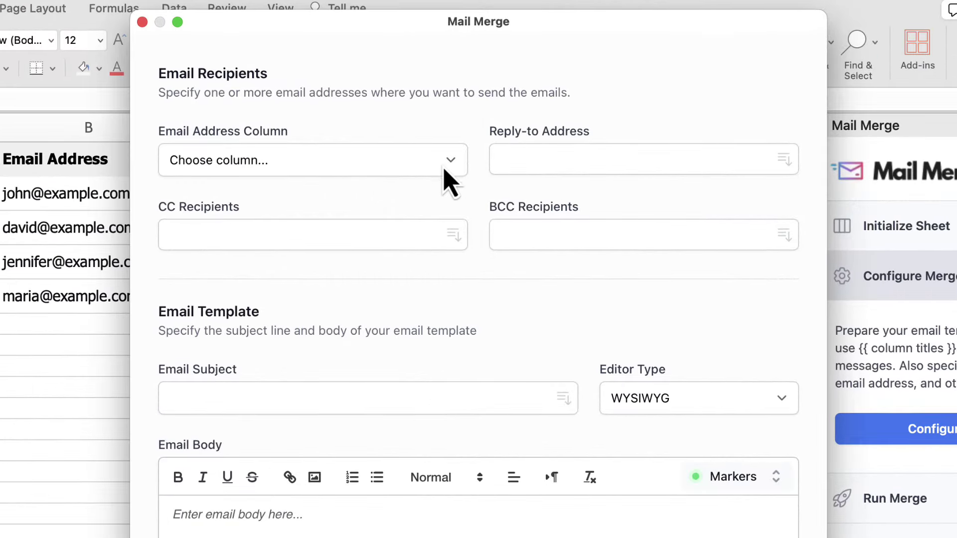
{"action": "left_click", "coordinate": [444, 169]}
{"action": "left_click", "coordinate": [442, 198]}
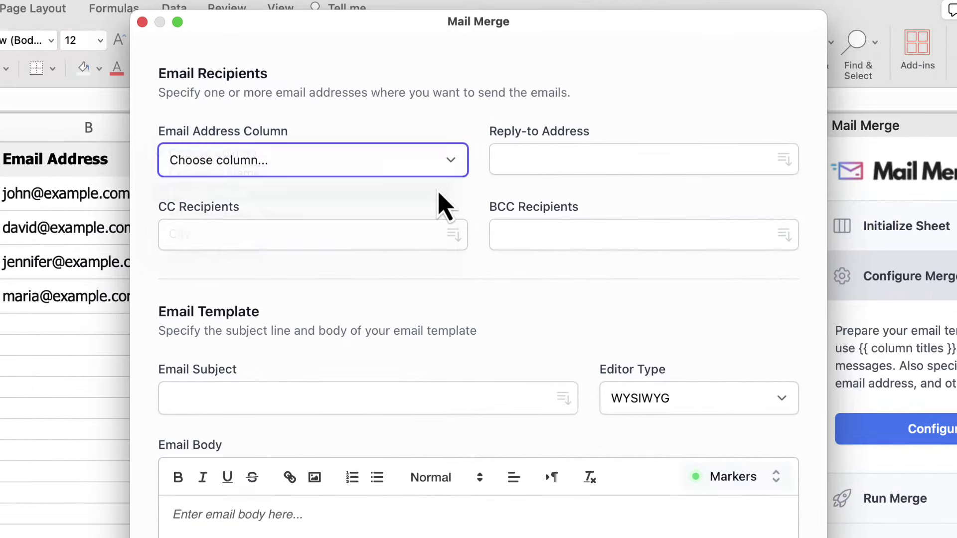
{"action": "left_click", "coordinate": [441, 205]}
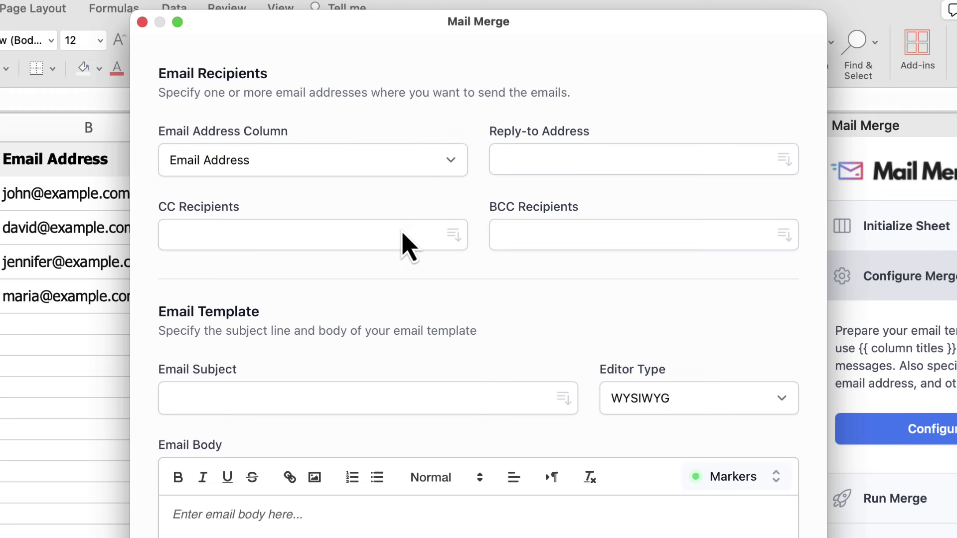
Add the company info e-mail address and the {{Alternate Email Address}} marker as CC recipients
{"action": "left_click", "coordinate": [401, 232]}
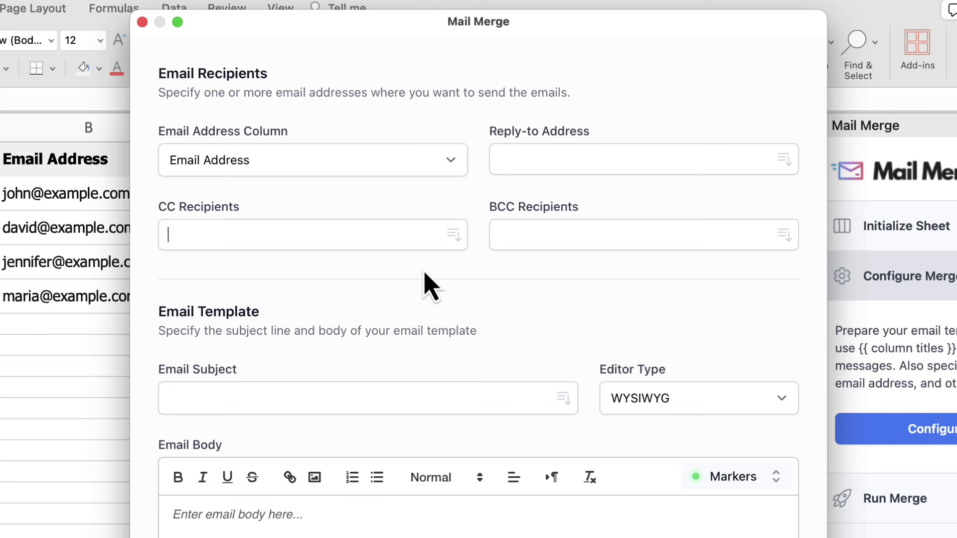
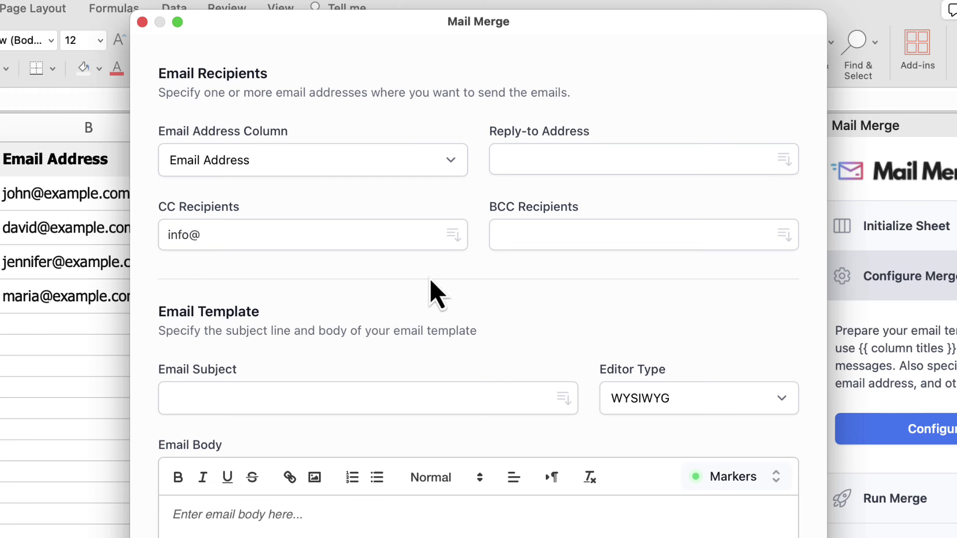
{"action": "key", "text": "Return"}
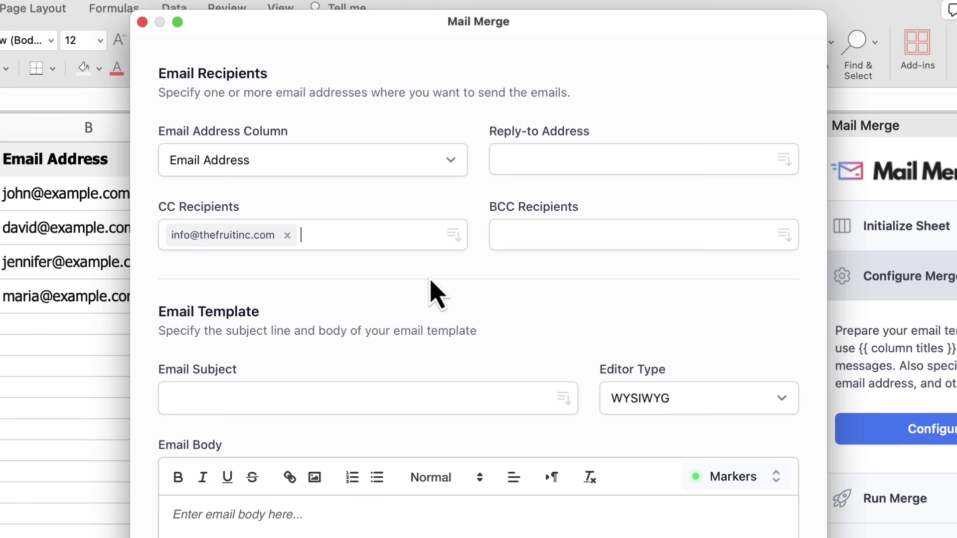
{"action": "left_click", "coordinate": [452, 236]}
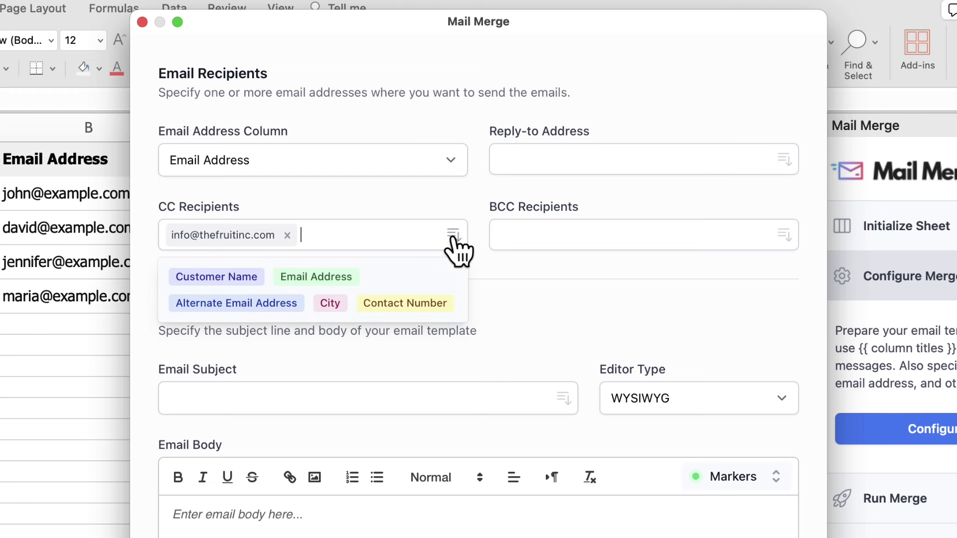
{"action": "left_click", "coordinate": [297, 303]}
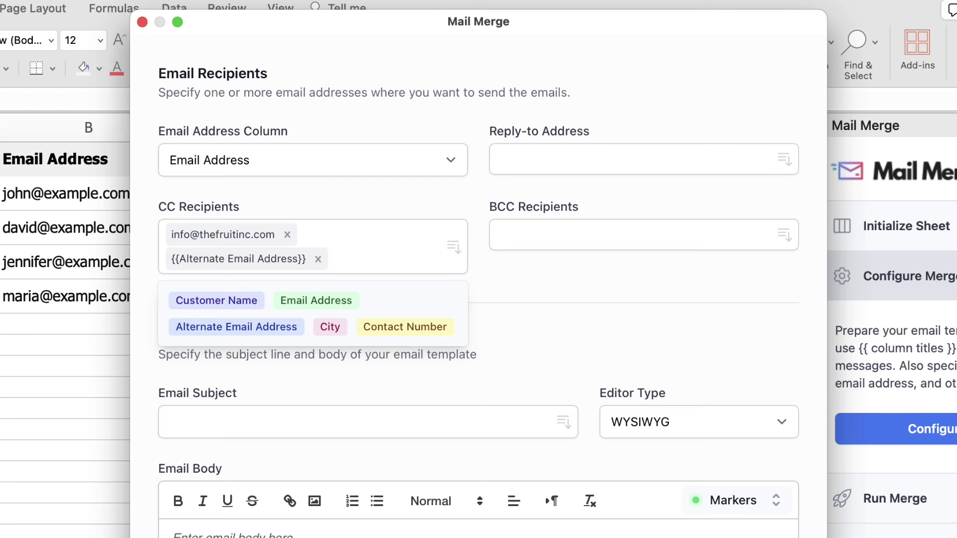
Set the email subject to 'Invitation for {{Customer Name}} to visit new store.'
{"action": "key", "text": "Escape"}
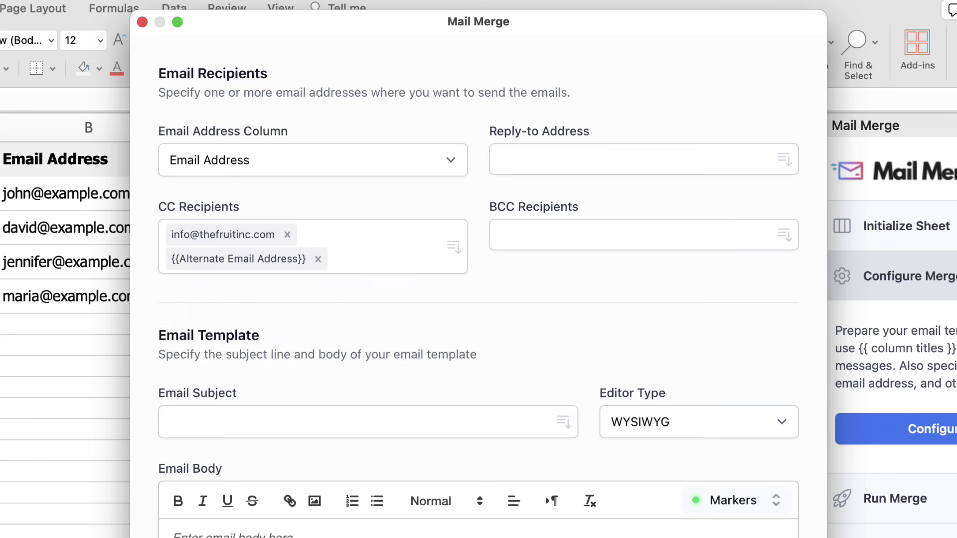
{"action": "scroll", "coordinate": [479, 274], "scroll_direction": "down", "scroll_amount": 4}
{"action": "scroll", "coordinate": [318, 367], "scroll_direction": "down", "scroll_amount": 3}
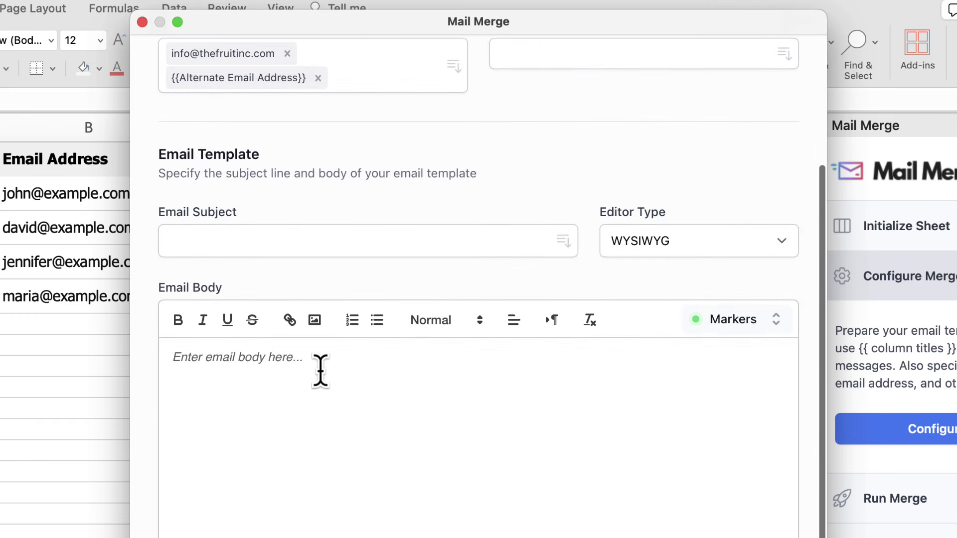
{"action": "left_click", "coordinate": [330, 142]}
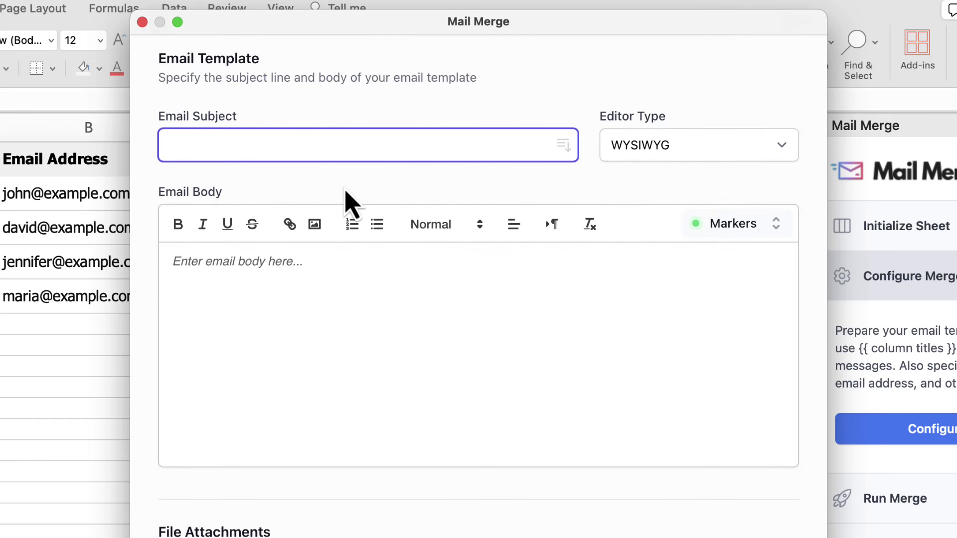
{"action": "type", "text": "Invitation for"}
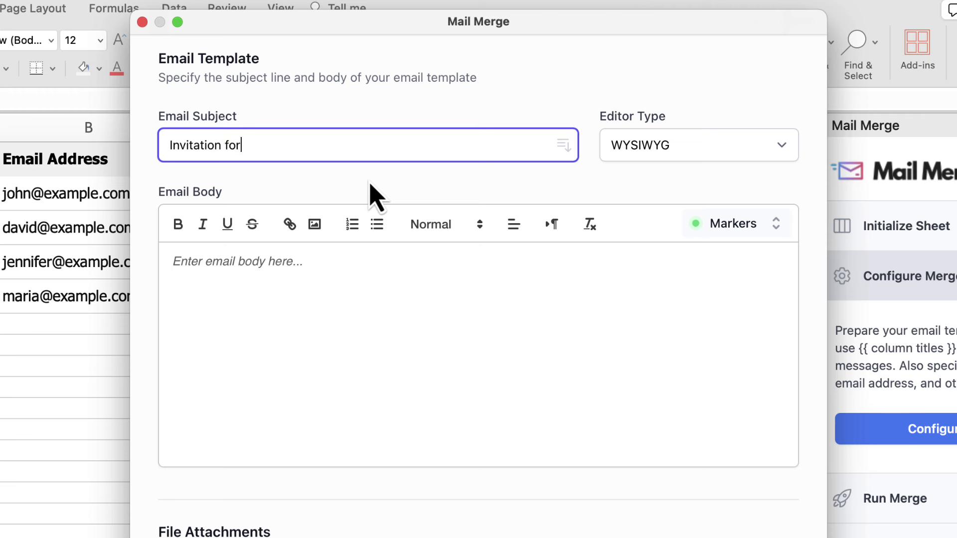
{"action": "left_click", "coordinate": [563, 145]}
{"action": "left_click", "coordinate": [252, 199]}
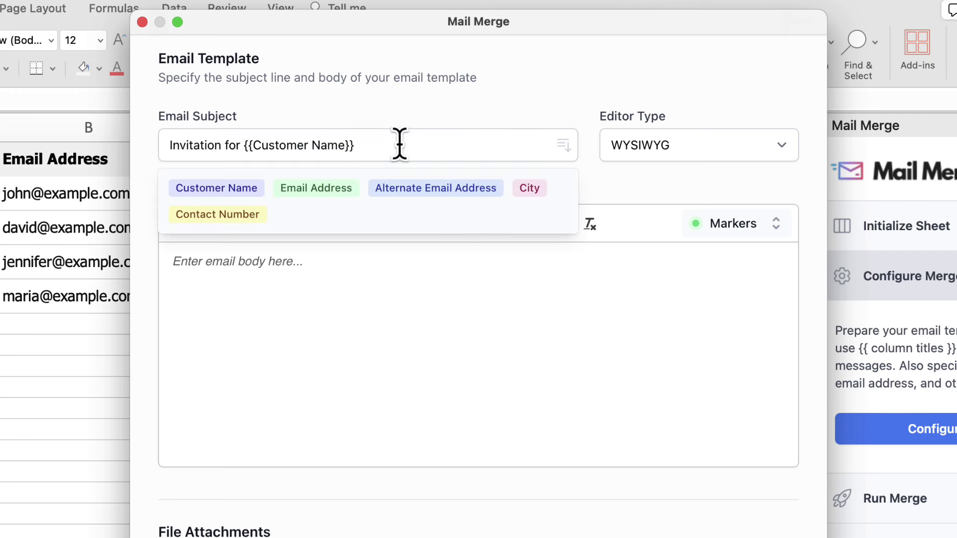
{"action": "type", "text": "to visit "}
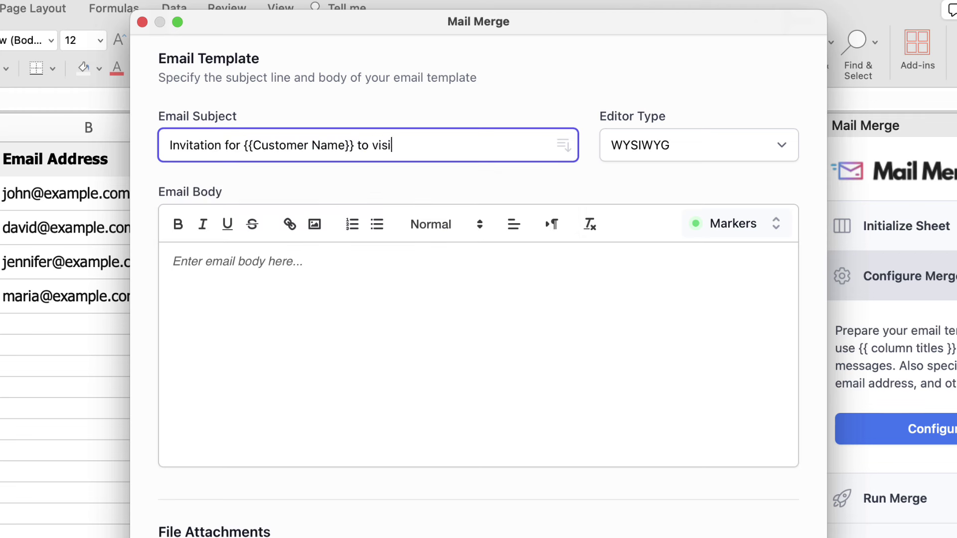
{"action": "type", "text": "new store."}
Begin the email body with the greeting 'Dear {{Customer Name}},'
{"action": "left_click", "coordinate": [172, 261]}
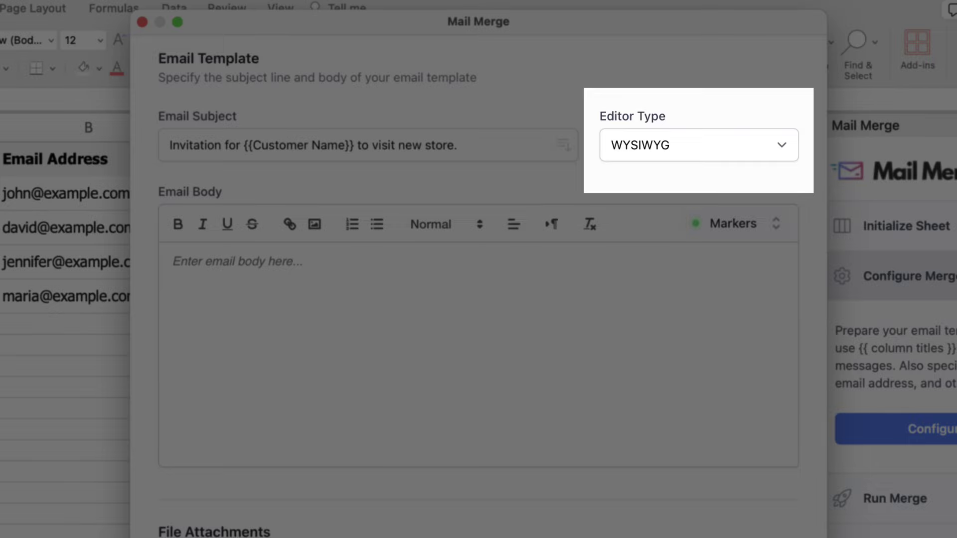
{"action": "type", "text": "De"}
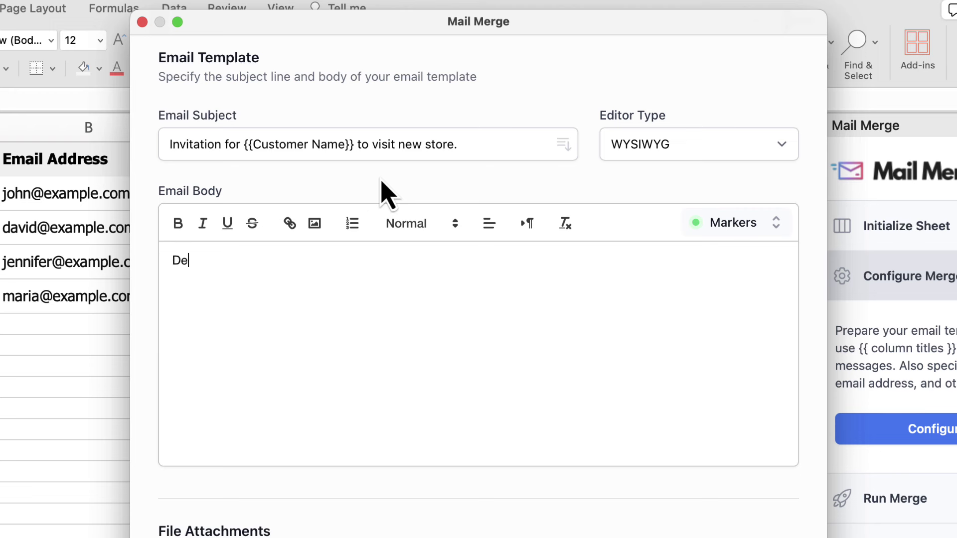
{"action": "type", "text": "ar"}
{"action": "left_click", "coordinate": [711, 225]}
{"action": "left_click", "coordinate": [421, 265]}
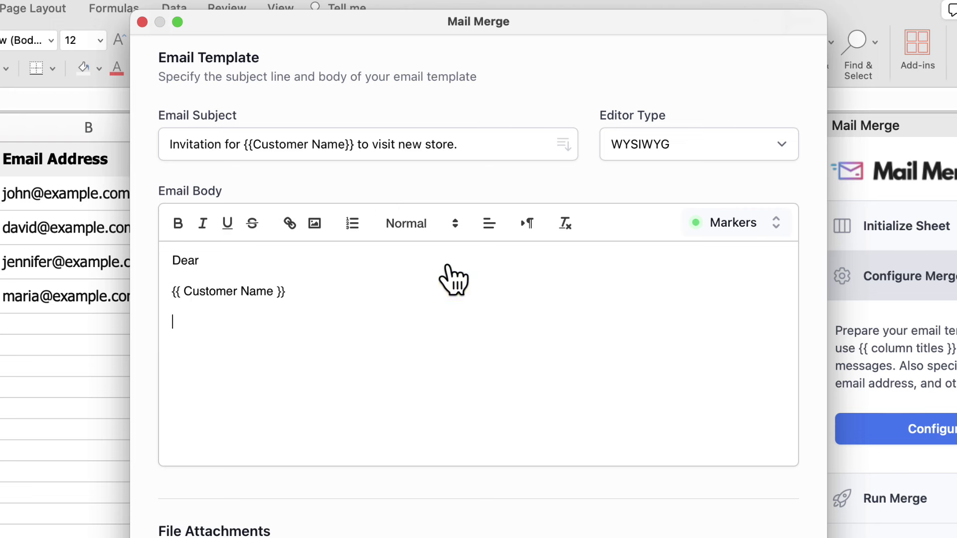
{"action": "left_click", "coordinate": [172, 292]}
{"action": "key", "text": "BackSpace"}
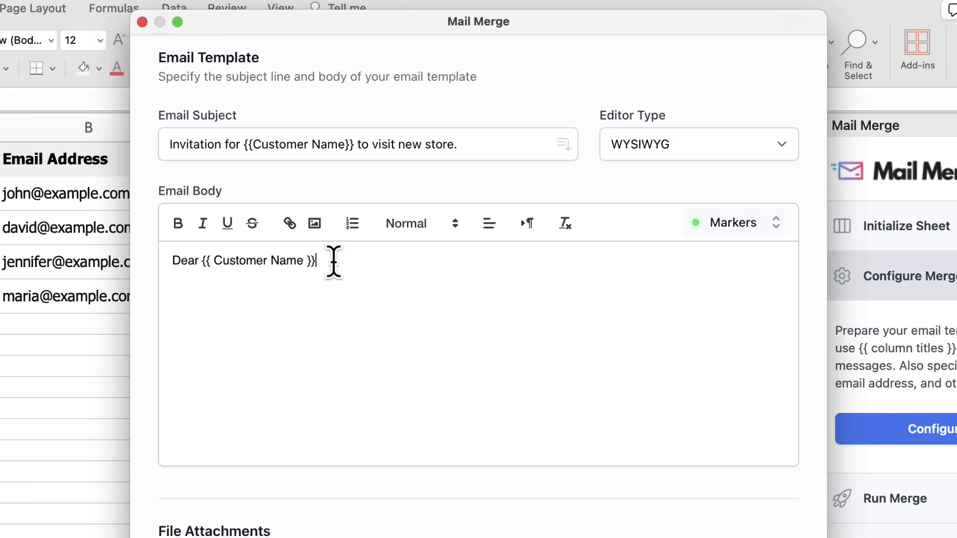
{"action": "left_click", "coordinate": [331, 260]}
{"action": "type", "text": ","}
{"action": "key", "text": "Return"}
{"action": "type", "text": "We are pleased to invit"}
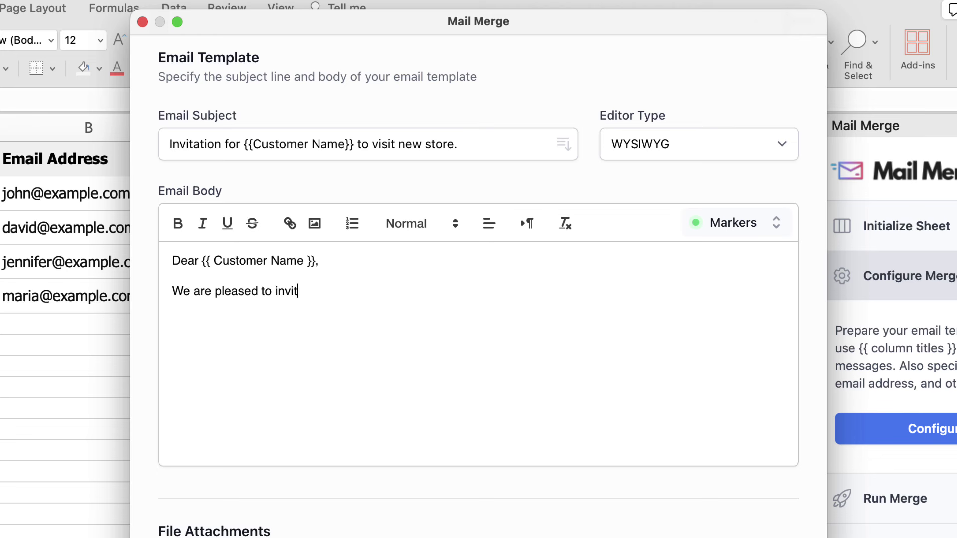
{"action": "type", "text": "e you at the launch of our new f"}
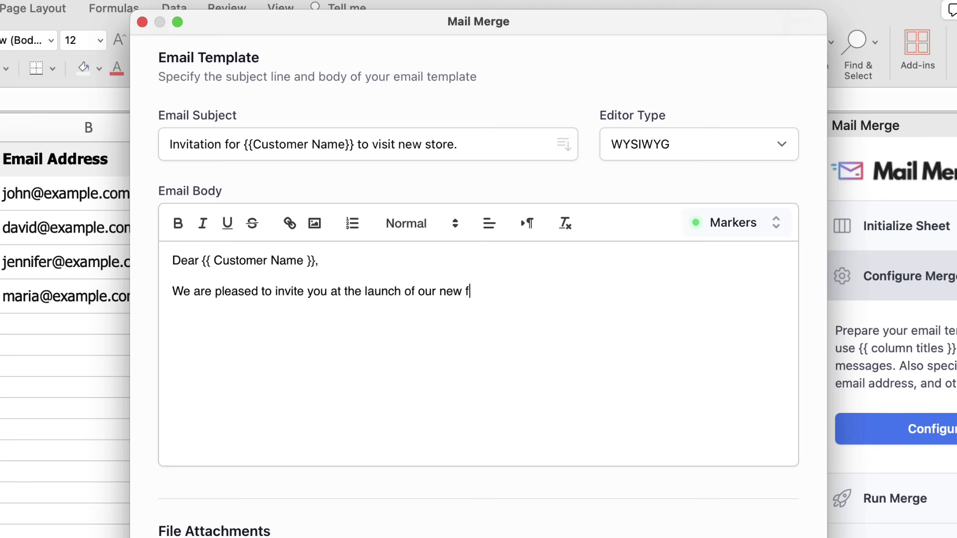
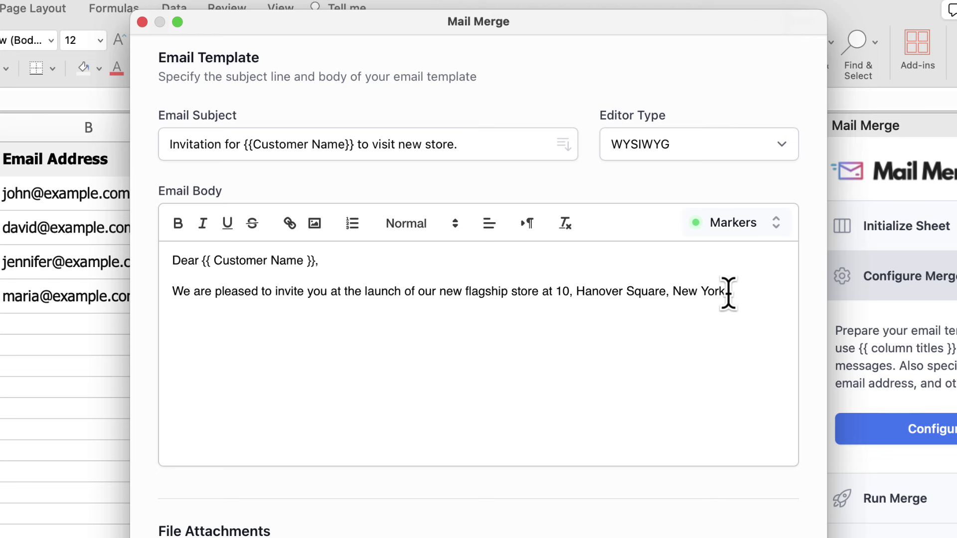
{"action": "left_click_drag", "start_coordinate": [728, 293], "coordinate": [555, 295]}
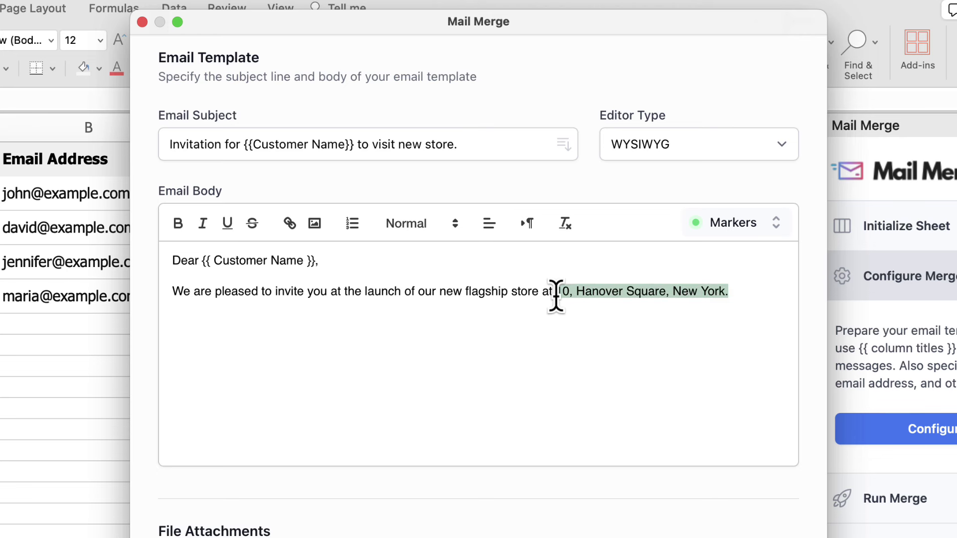
{"action": "left_click", "coordinate": [290, 224]}
{"action": "key", "text": "super+v"}
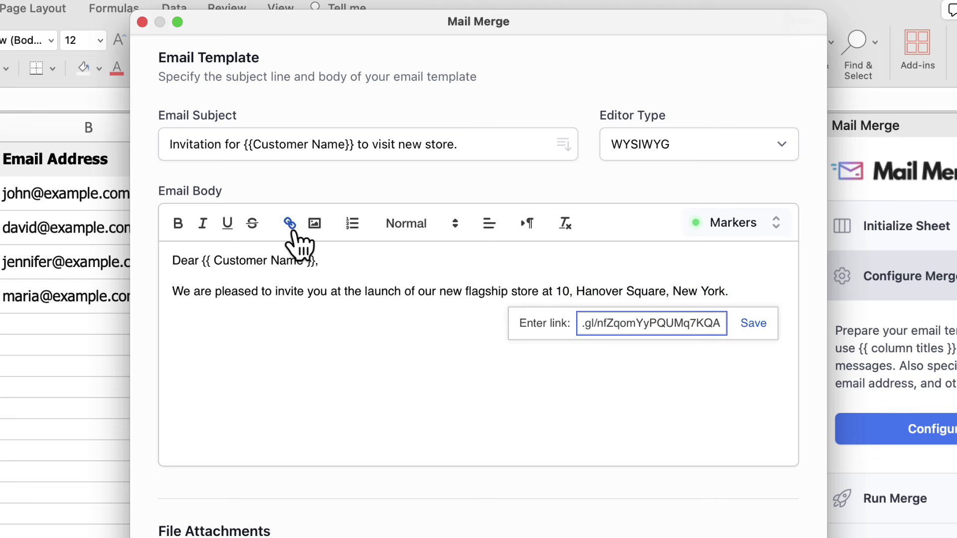
{"action": "left_click", "coordinate": [755, 324]}
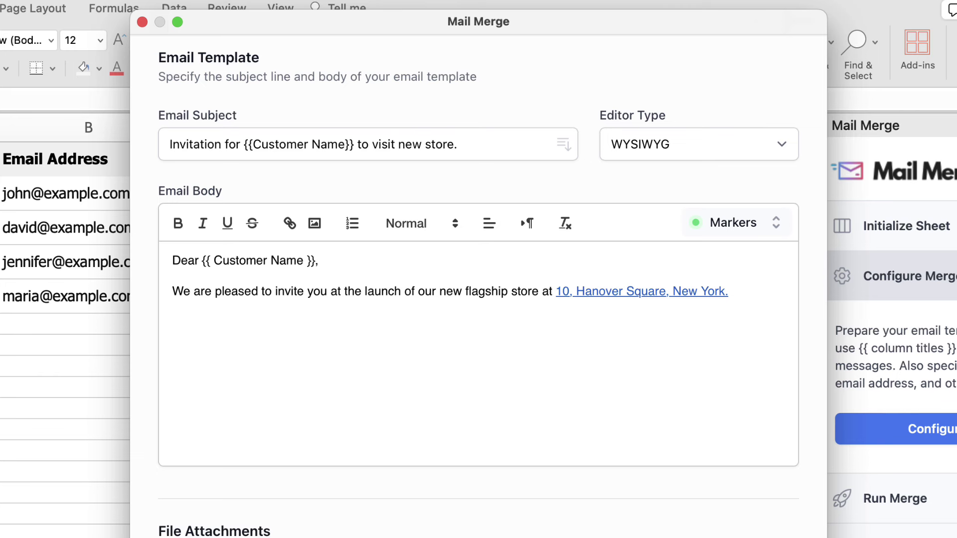
Add the discount coupon paragraph and sign off 'Thank You, Team - The Fruit Inc'
{"action": "key", "text": "Return"}
{"action": "key", "text": "Return"}
{"action": "type", "text": "Since you are our valued cu"}
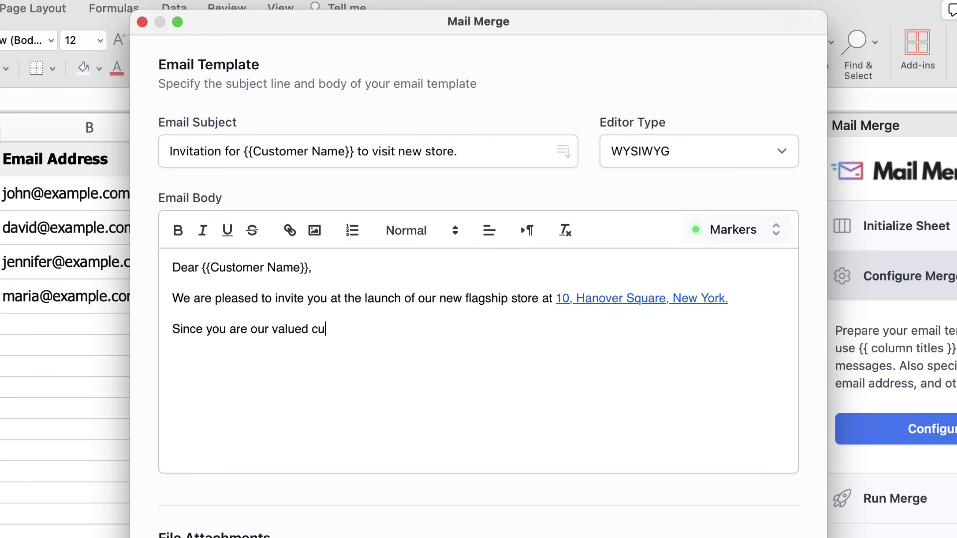
{"action": "type", "text": "stomer, we have attached a "}
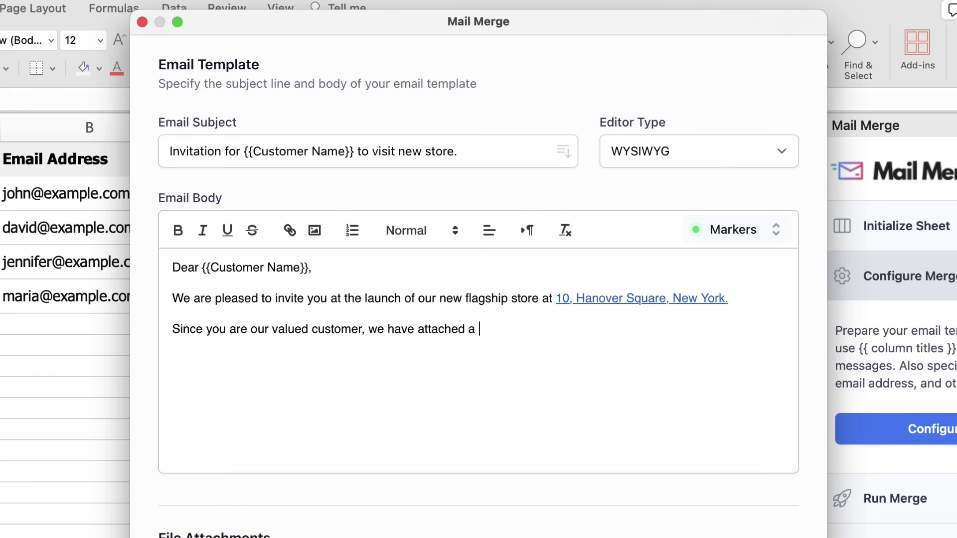
{"action": "type", "text": "discount coupon for you. "}
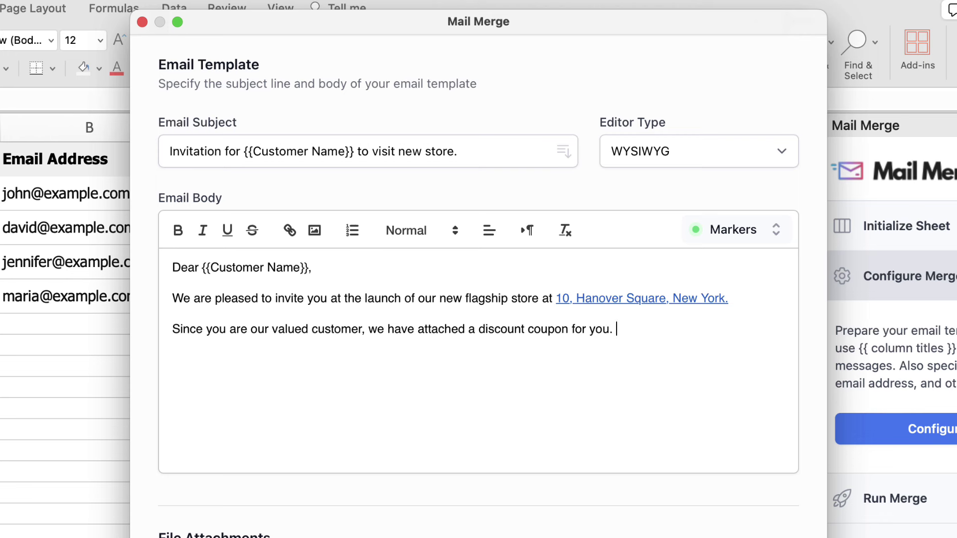
{"action": "type", "text": "You may explore our new pro"}
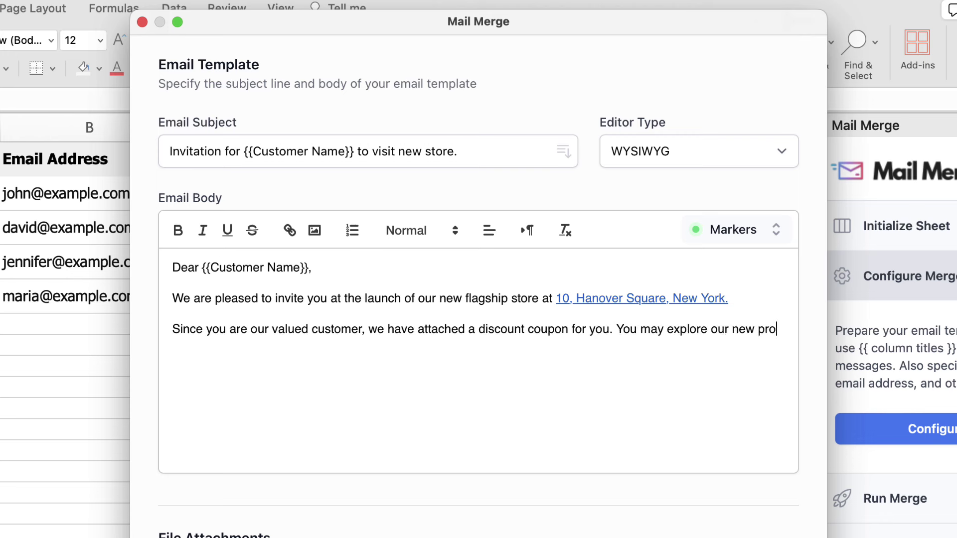
{"action": "type", "text": "duct line through the attached PDF broc"}
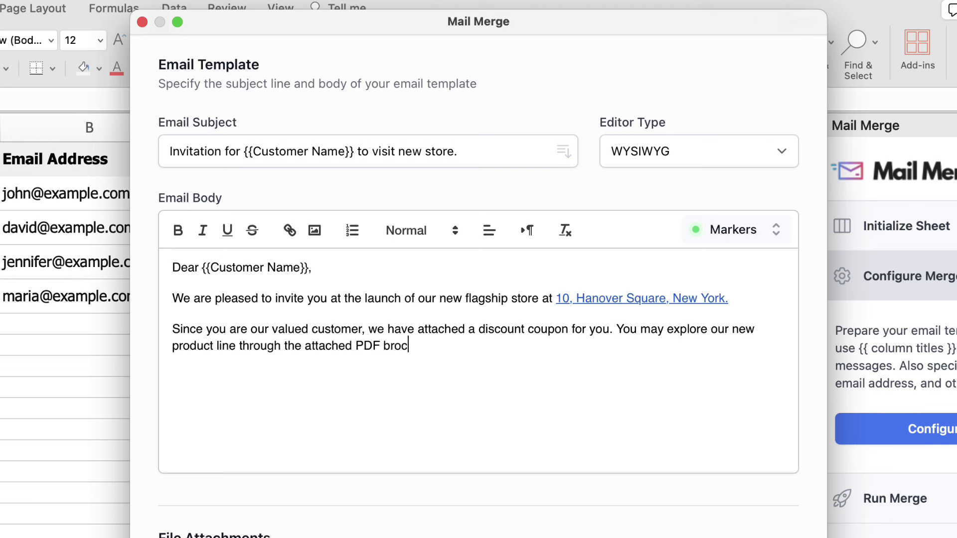
{"action": "type", "text": "hure."}
{"action": "key", "text": "Return"}
{"action": "key", "text": "Return"}
{"action": "type", "text": "Thank You,"}
{"action": "key", "text": "Return"}
{"action": "key", "text": "Return"}
{"action": "type", "text": "T"}
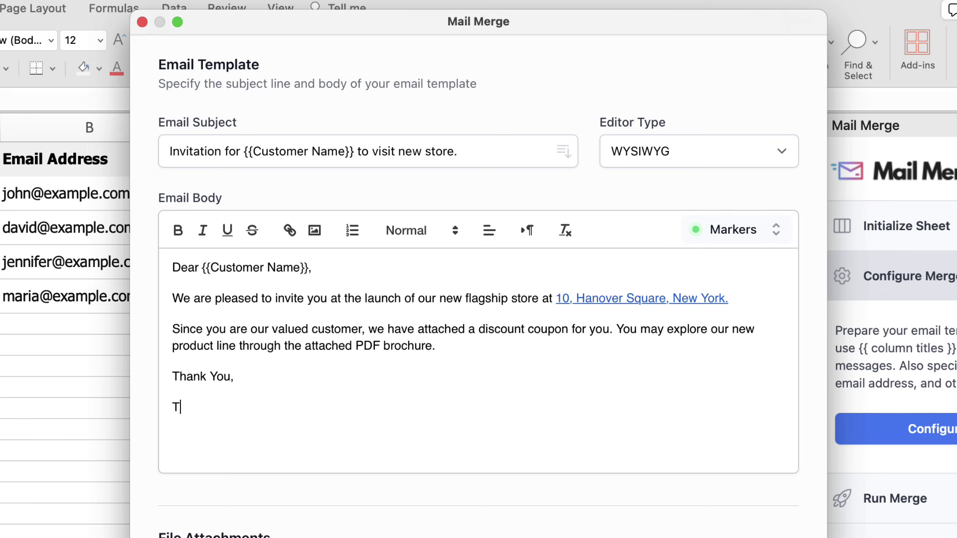
{"action": "type", "text": "eam - The Fruit Inc"}
{"action": "key", "text": "Return"}
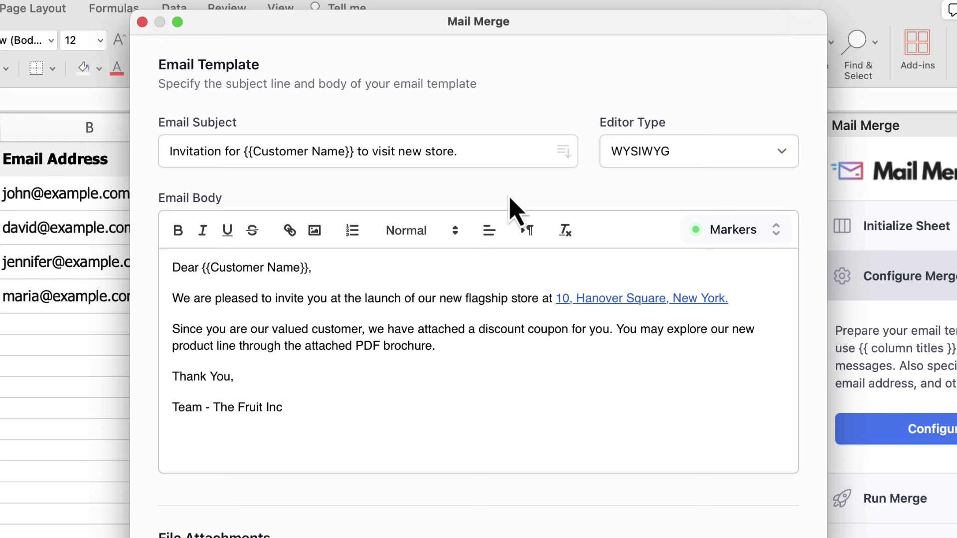
Insert 'the fruit inc logo (1).png' from Downloads at the end of the email body
{"action": "left_click", "coordinate": [315, 230]}
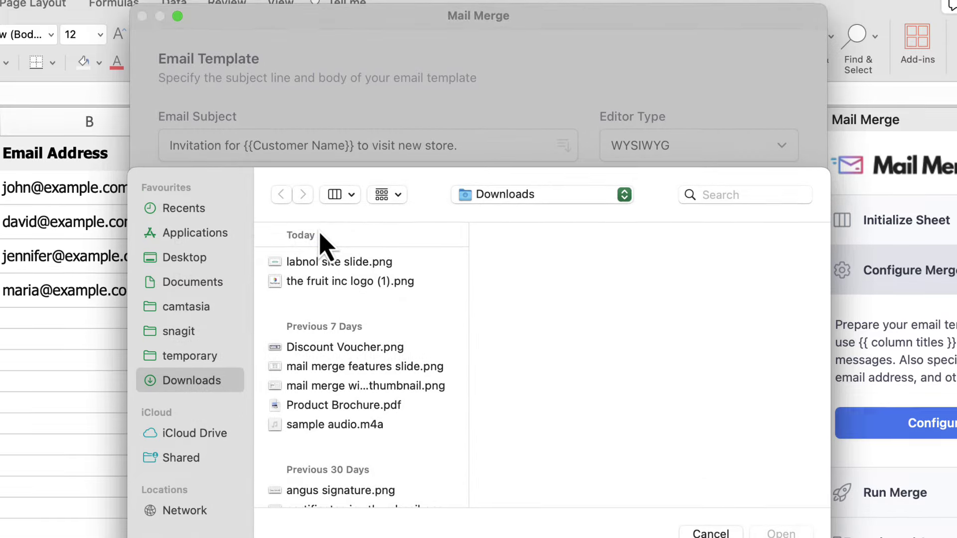
{"action": "left_click", "coordinate": [349, 242]}
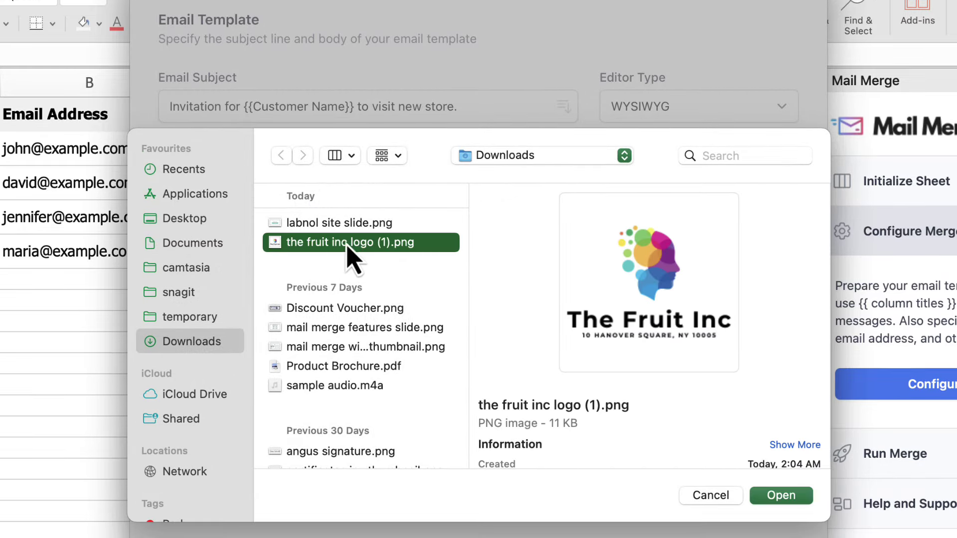
{"action": "left_click", "coordinate": [781, 495]}
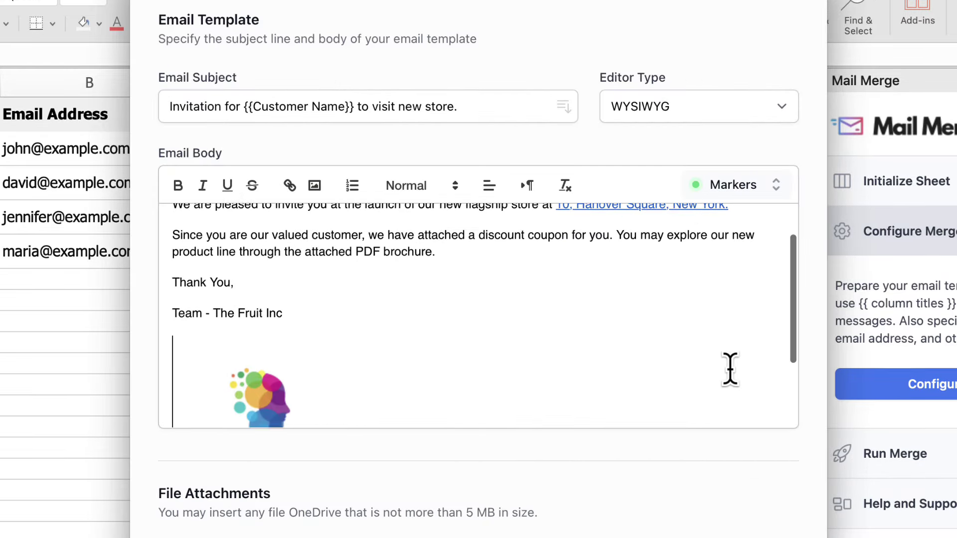
Enable Include file attachments in the Mail Merge template
{"action": "scroll", "coordinate": [730, 368], "scroll_direction": "down", "scroll_amount": 5}
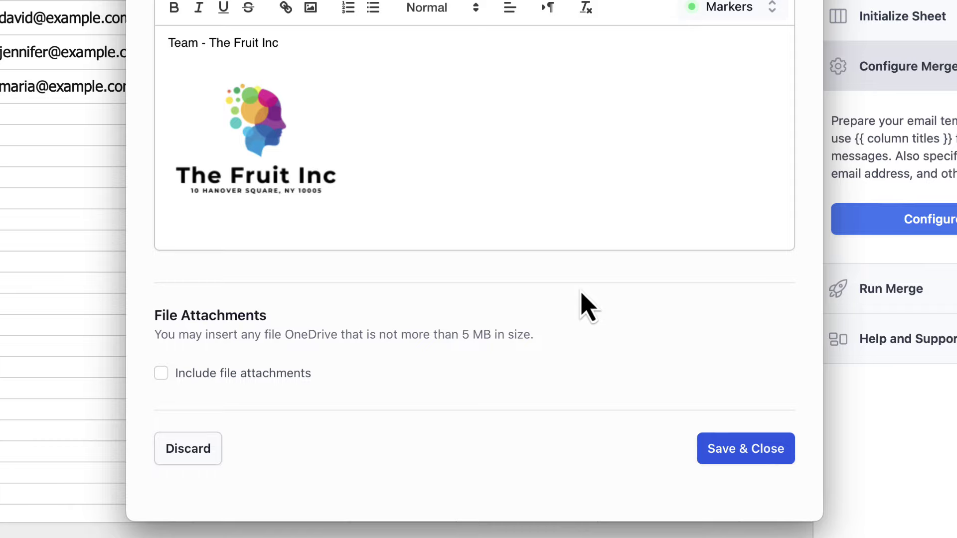
{"action": "left_click", "coordinate": [161, 378]}
{"action": "scroll", "coordinate": [149, 398], "scroll_direction": "down", "scroll_amount": 5}
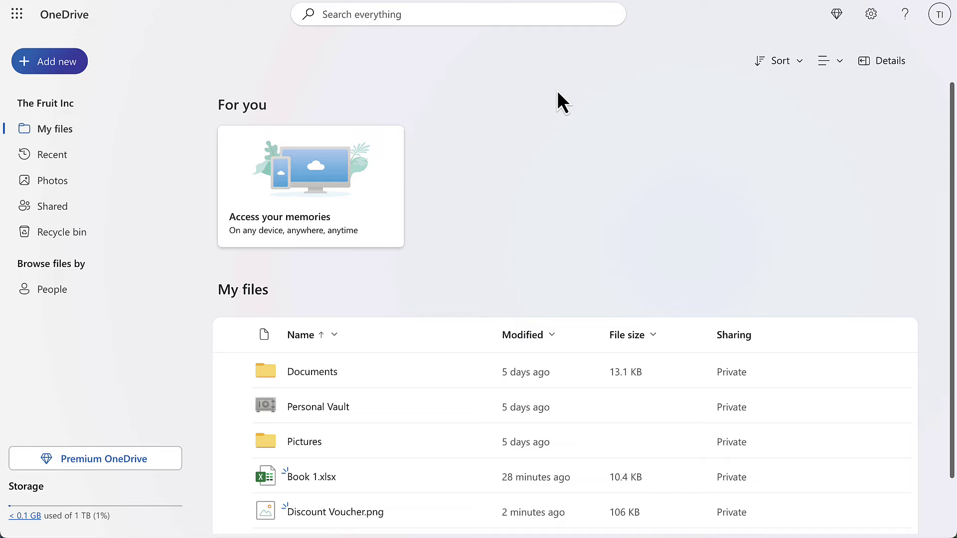
{"action": "scroll", "coordinate": [557, 92], "scroll_direction": "down", "scroll_amount": 2}
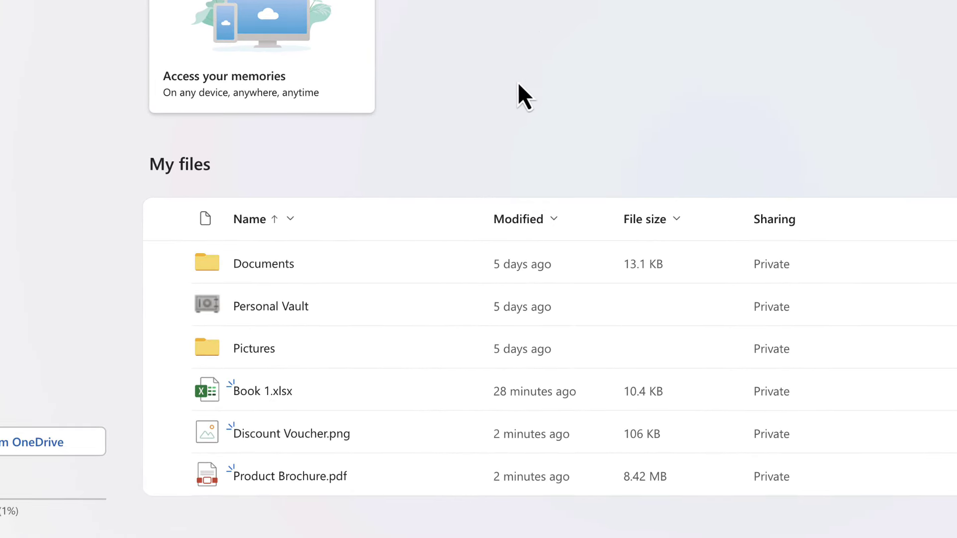
Create an anyone-can-edit share link for Product Brochure.pdf in OneDrive and copy it
{"action": "left_click", "coordinate": [469, 476]}
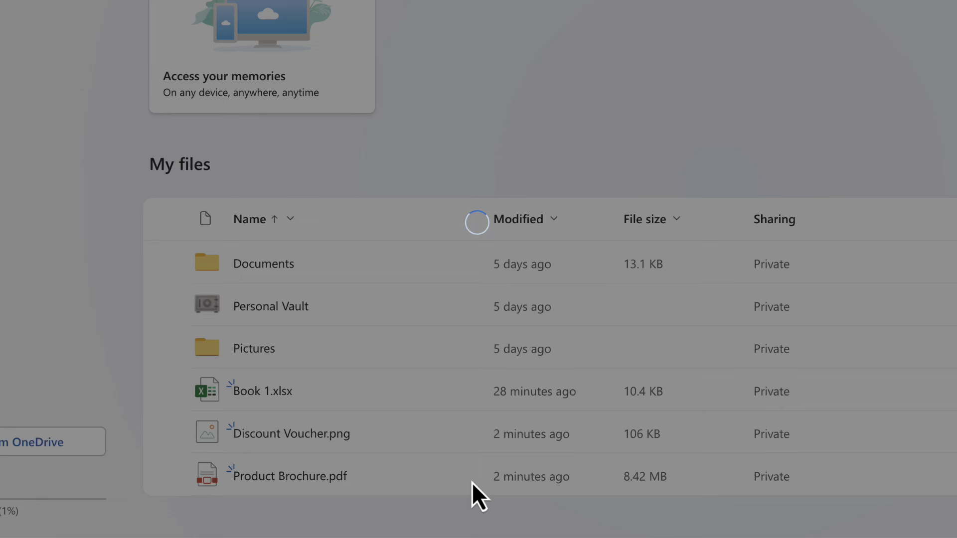
{"action": "left_click", "coordinate": [633, 343]}
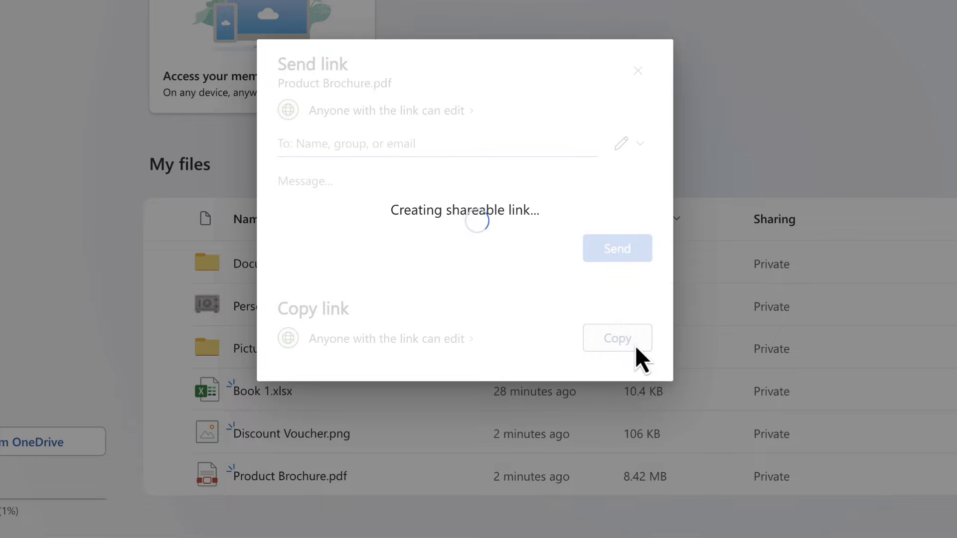
{"action": "left_click", "coordinate": [640, 219]}
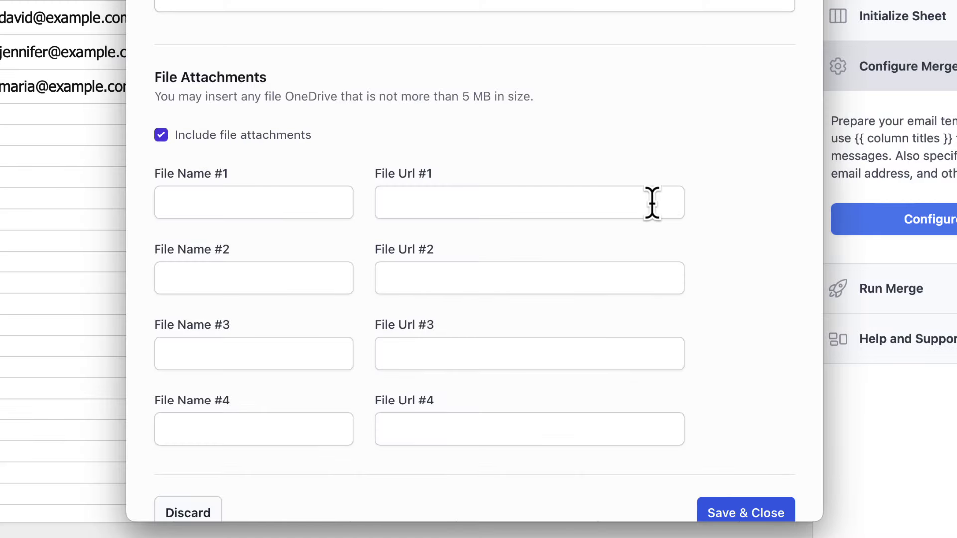
Paste the brochure's OneDrive link into File Url #1 and name the attachment Product Brochure.pdf
{"action": "left_click", "coordinate": [652, 202]}
{"action": "key", "text": "super+v"}
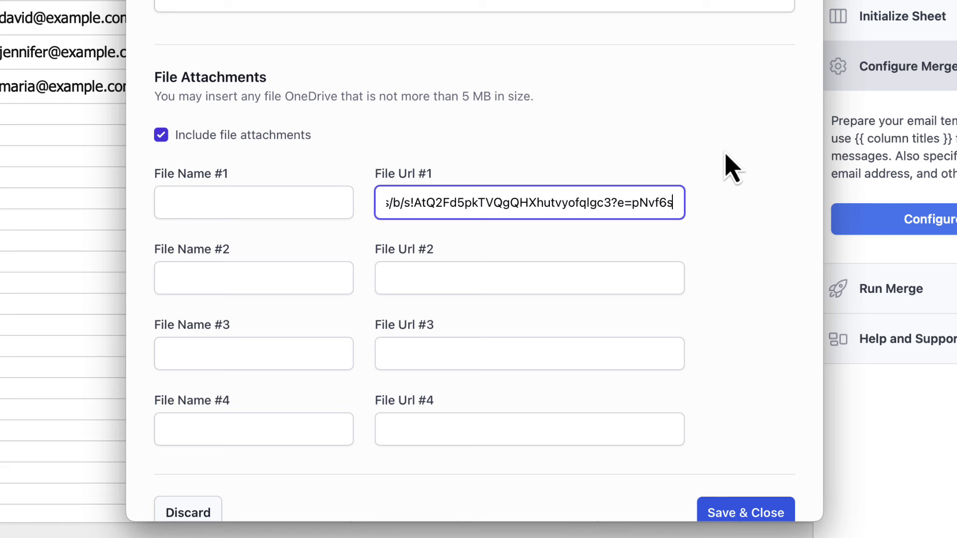
{"action": "left_click", "coordinate": [731, 168]}
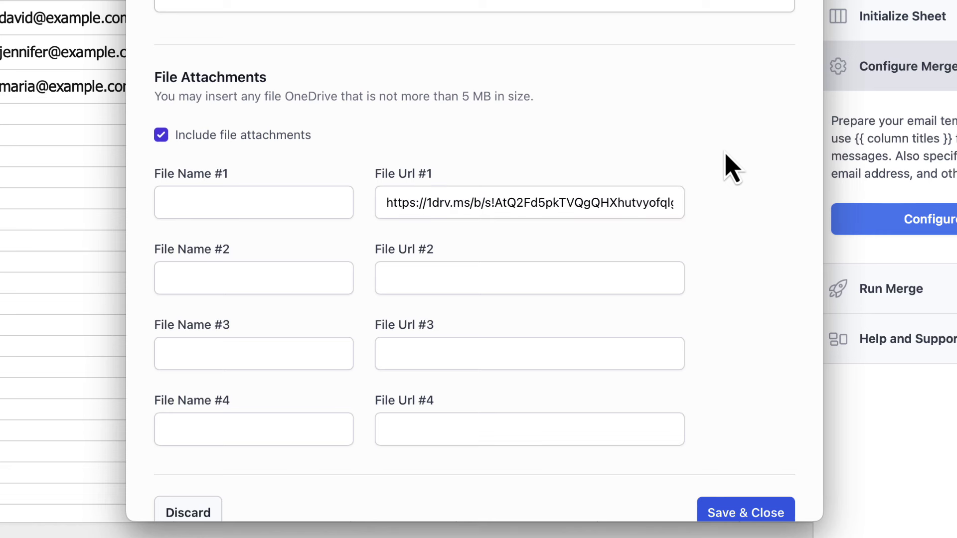
{"action": "left_click", "coordinate": [288, 199]}
{"action": "type", "text": "Pro"}
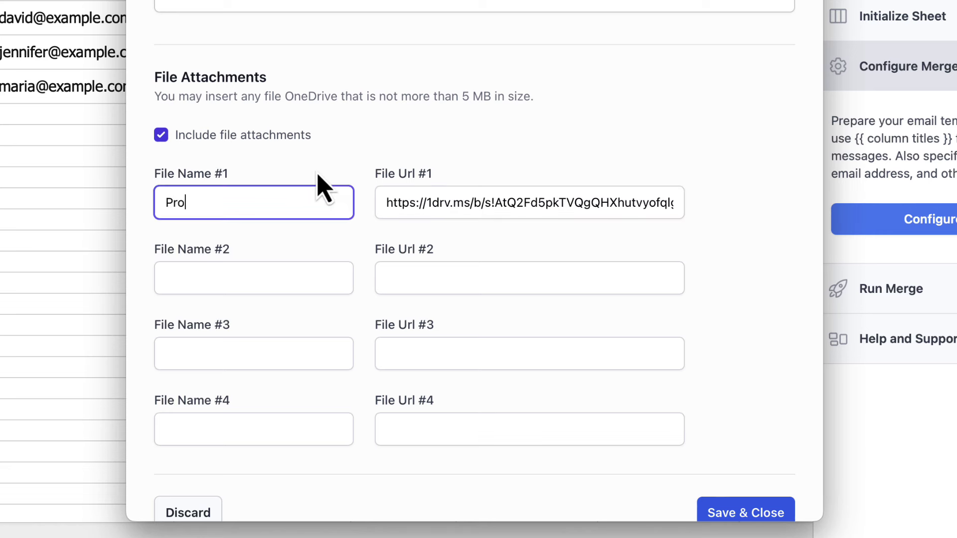
{"action": "type", "text": "duct Brochure.pd"}
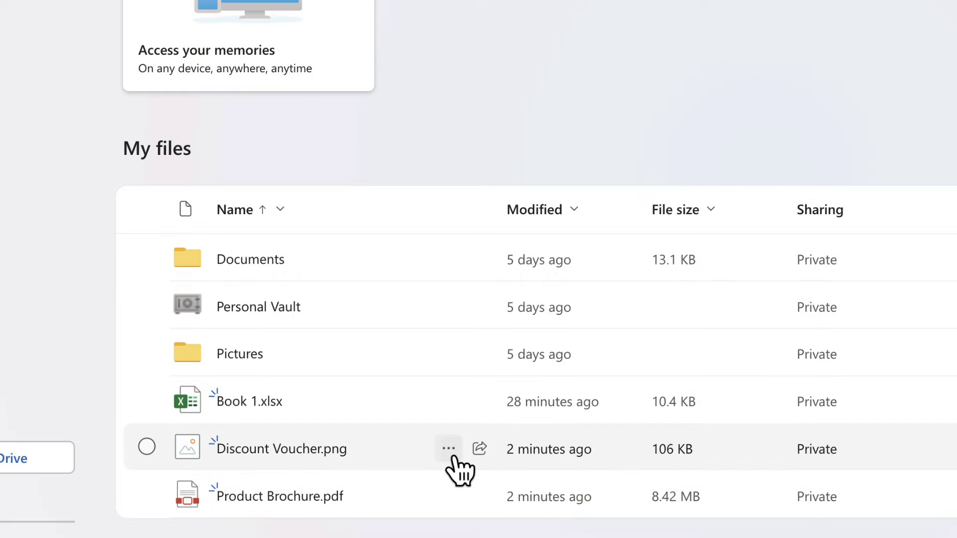
Create and copy an anyone-can-edit OneDrive sharing link for Discount Voucher.png
{"action": "left_click", "coordinate": [479, 449]}
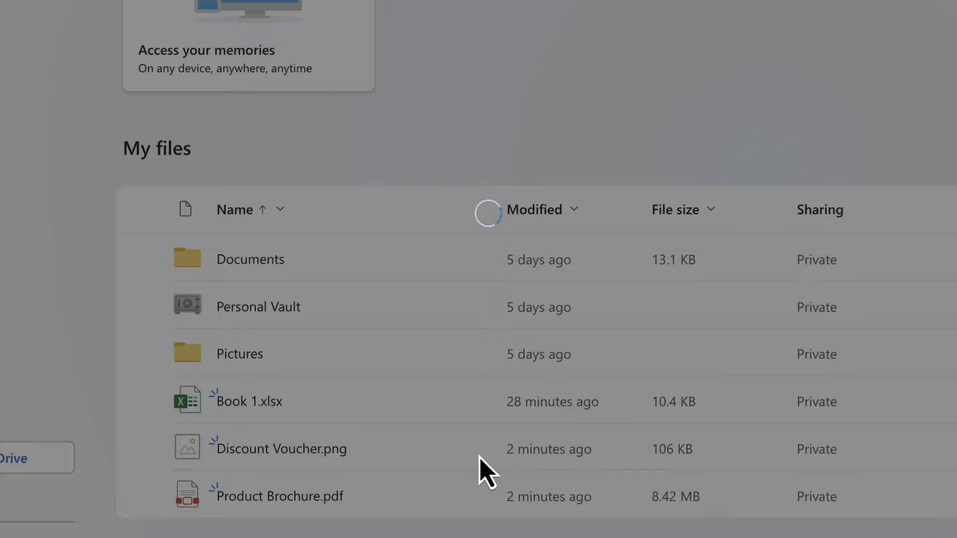
{"action": "left_click", "coordinate": [645, 341]}
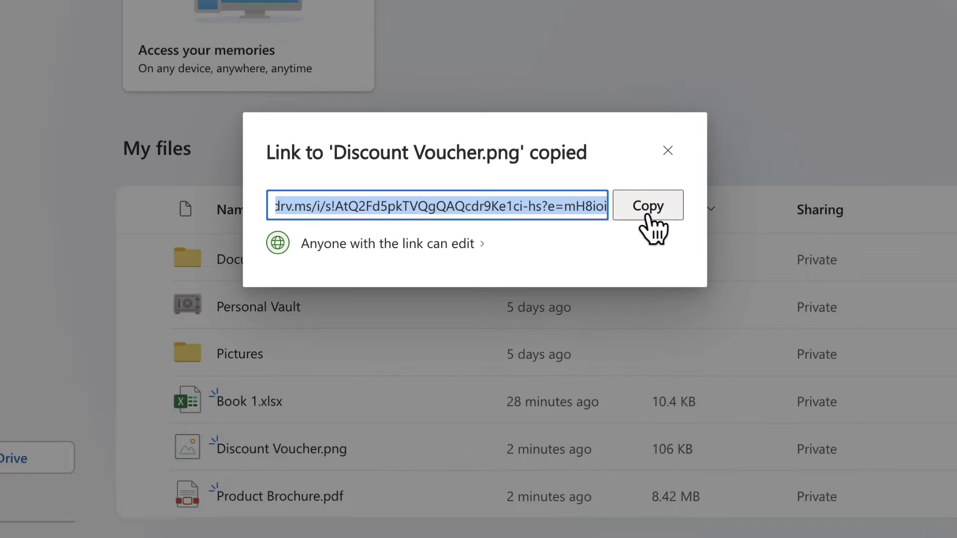
{"action": "left_click", "coordinate": [648, 207]}
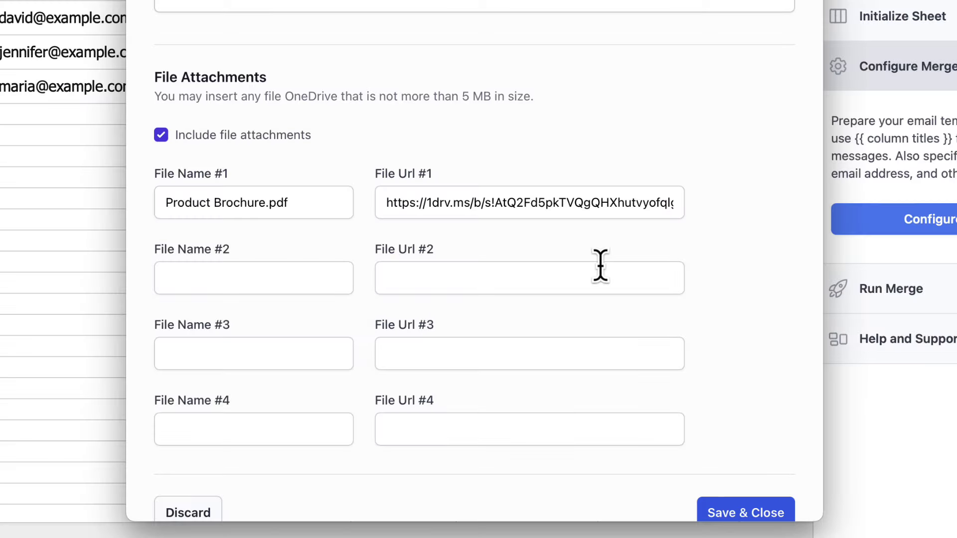
Add the voucher link and name Discount Voucher.png as attachment #2, then save and close the template
{"action": "left_click", "coordinate": [601, 264]}
{"action": "key", "text": "super+v"}
{"action": "left_click", "coordinate": [749, 253]}
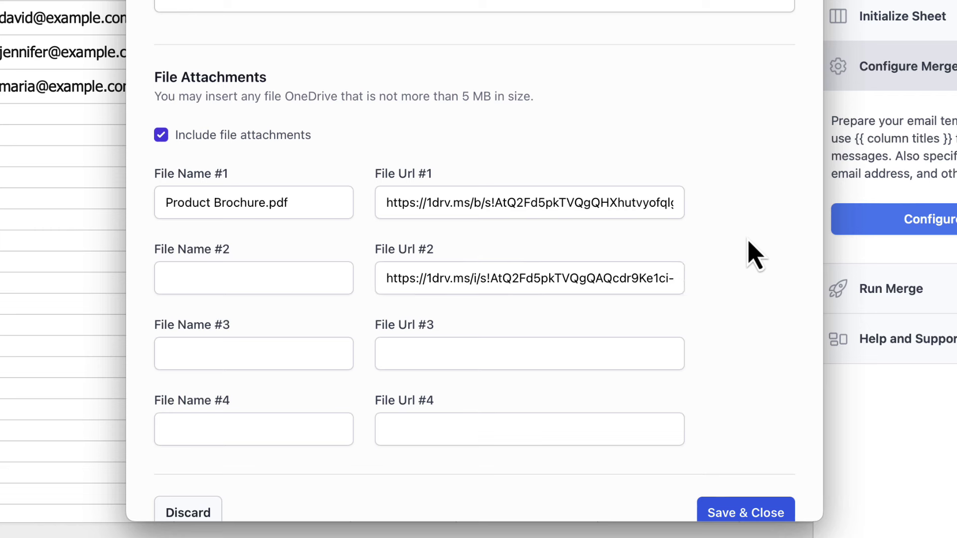
{"action": "left_click", "coordinate": [333, 282]}
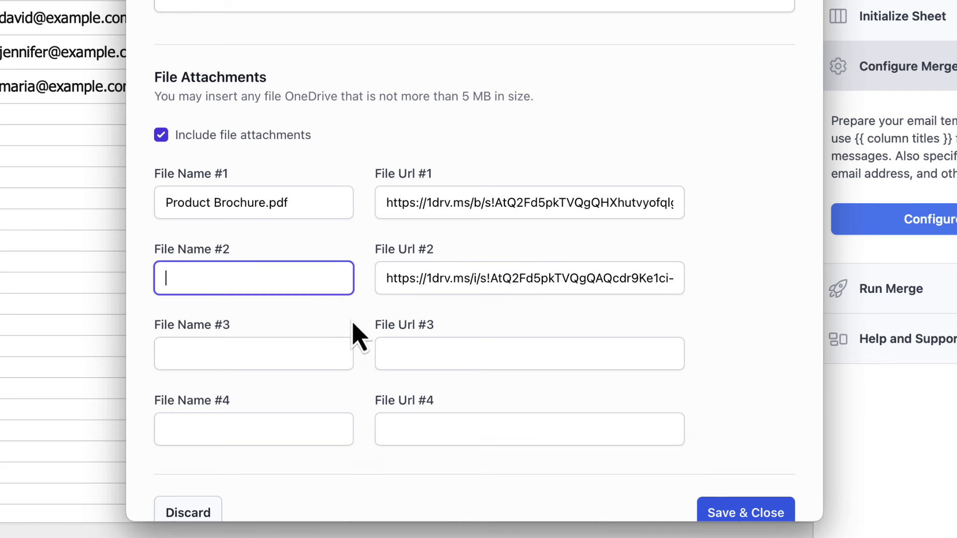
{"action": "type", "text": "Discount Vouc"}
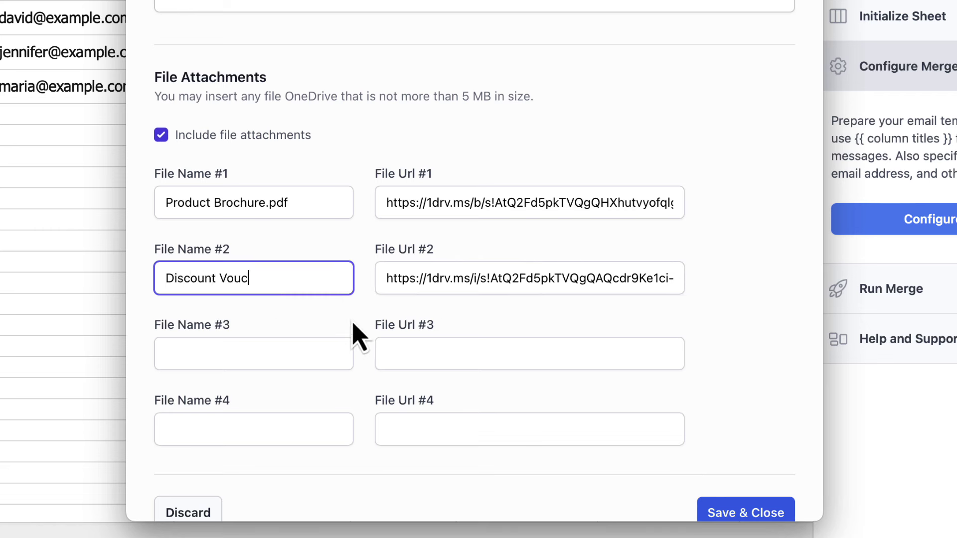
{"action": "type", "text": "her.png"}
{"action": "left_click", "coordinate": [352, 324]}
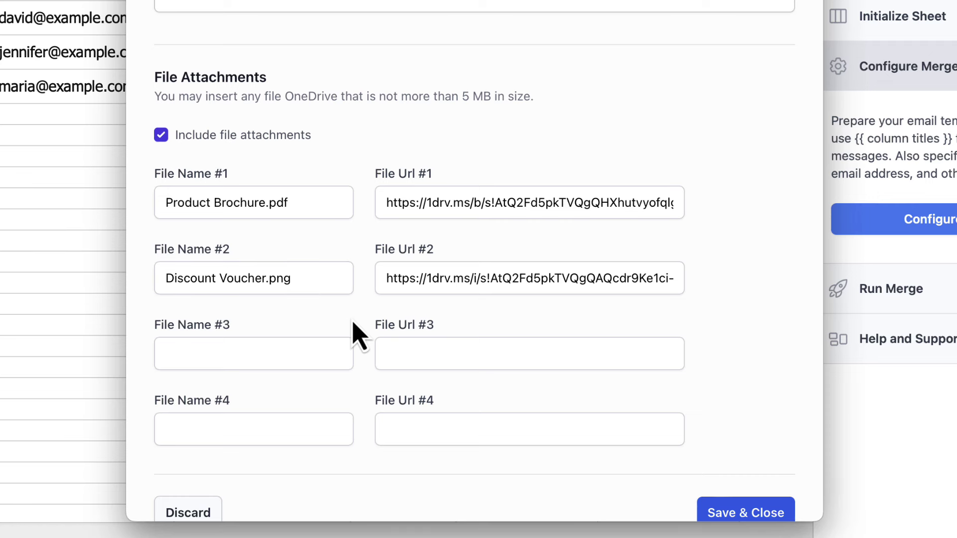
{"action": "scroll", "coordinate": [353, 323], "scroll_direction": "down", "scroll_amount": 2}
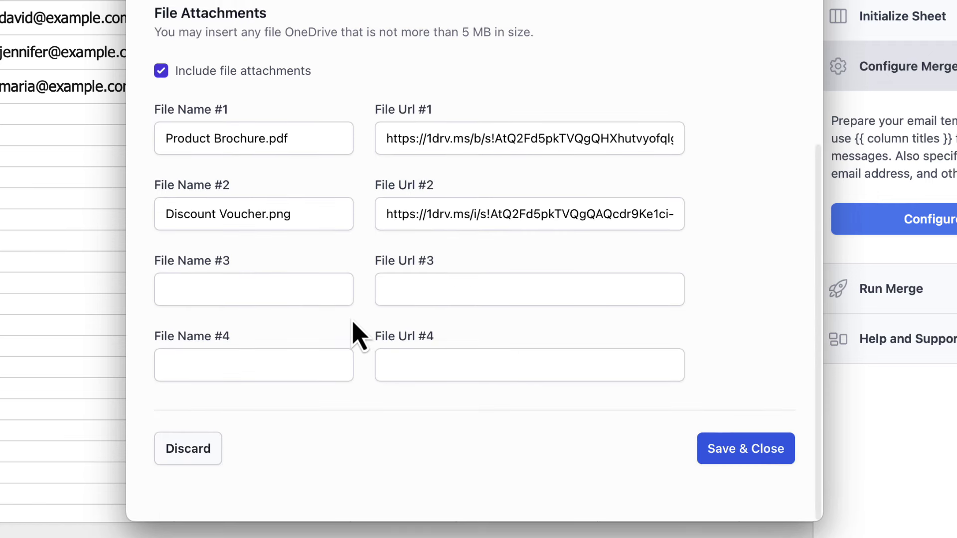
{"action": "left_click", "coordinate": [724, 459]}
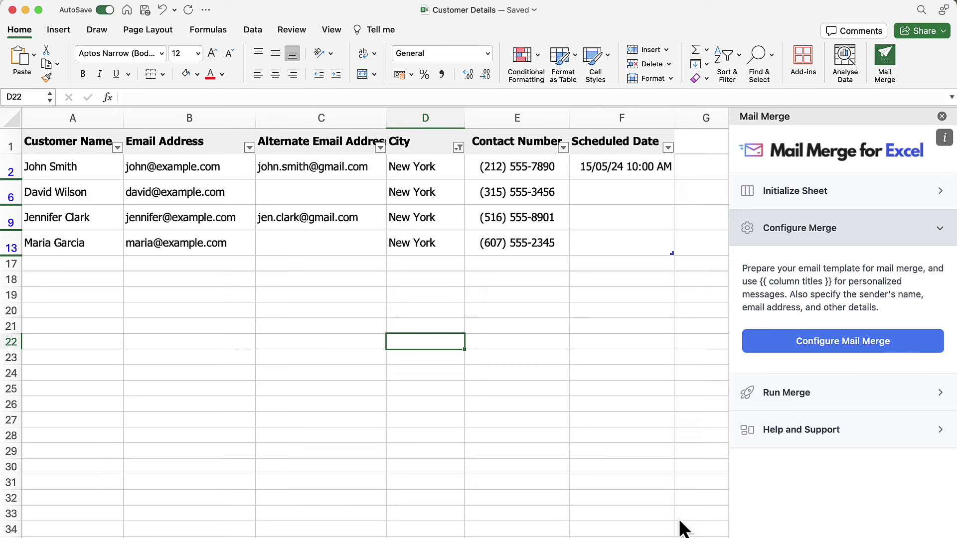
Sign the Mail Merge add-in in to Office 365 and accept the requested account permissions
{"action": "left_click", "coordinate": [833, 406]}
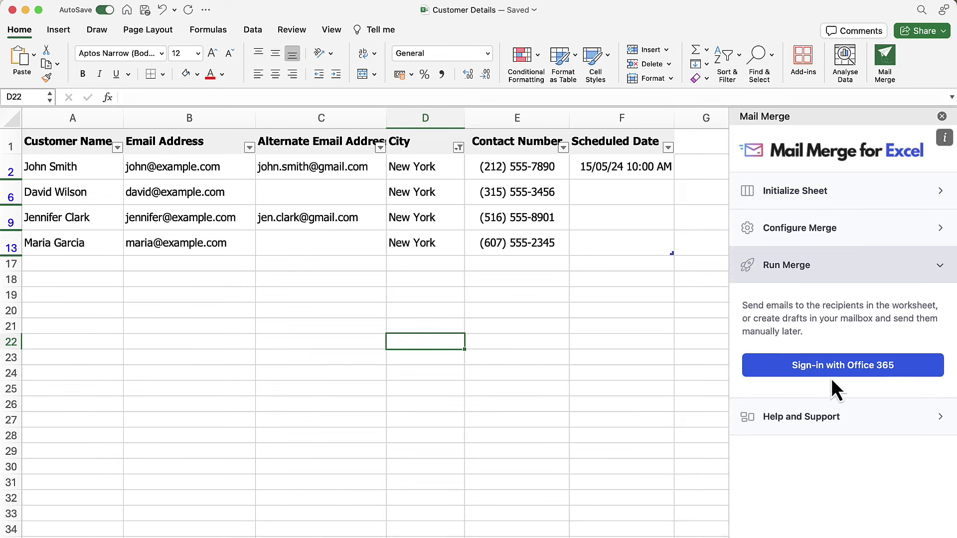
{"action": "left_click", "coordinate": [830, 373]}
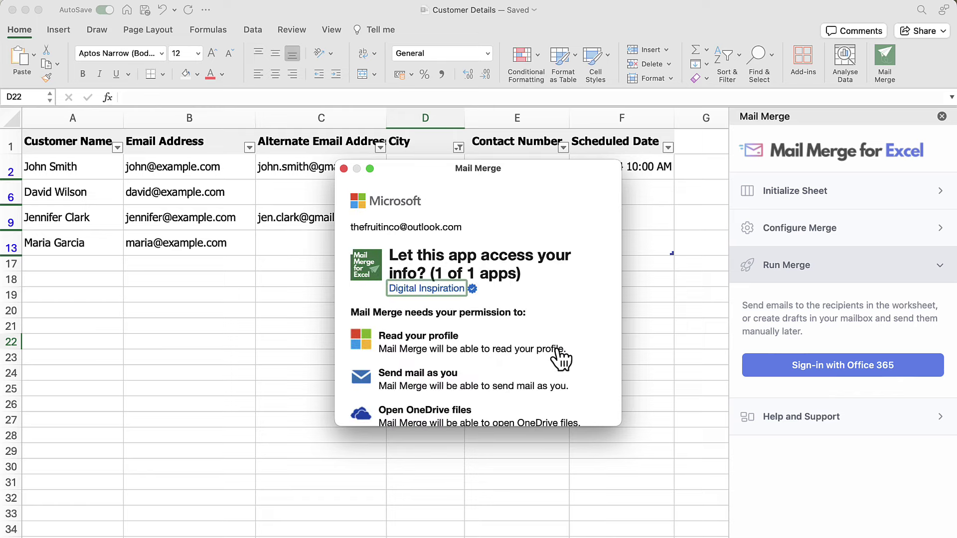
{"action": "scroll", "coordinate": [560, 358], "scroll_direction": "down", "scroll_amount": 3}
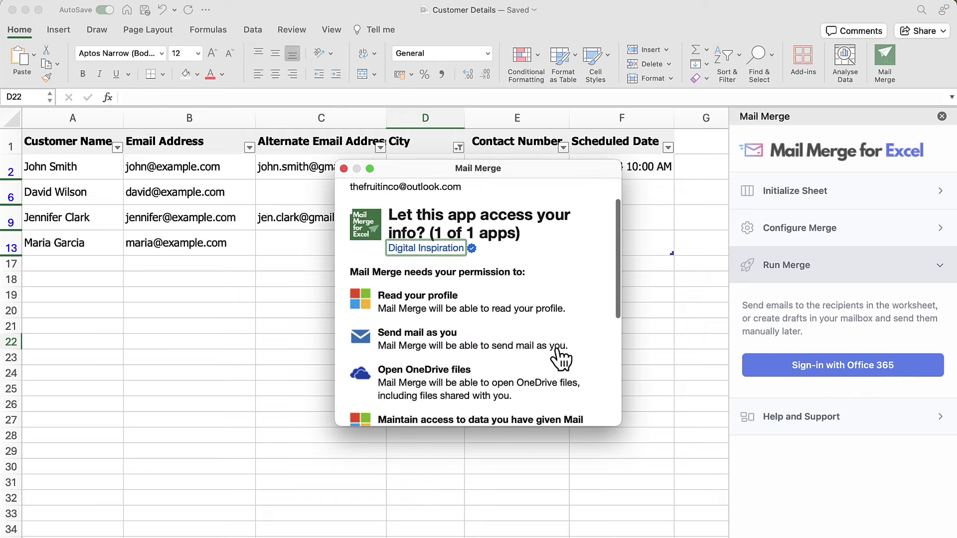
{"action": "scroll", "coordinate": [558, 352], "scroll_direction": "down", "scroll_amount": 10}
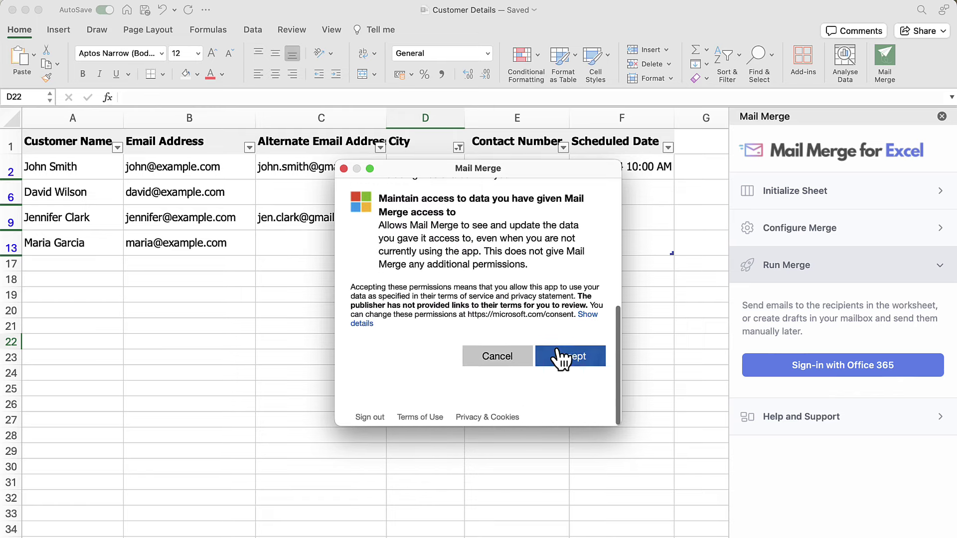
{"action": "left_click", "coordinate": [571, 361]}
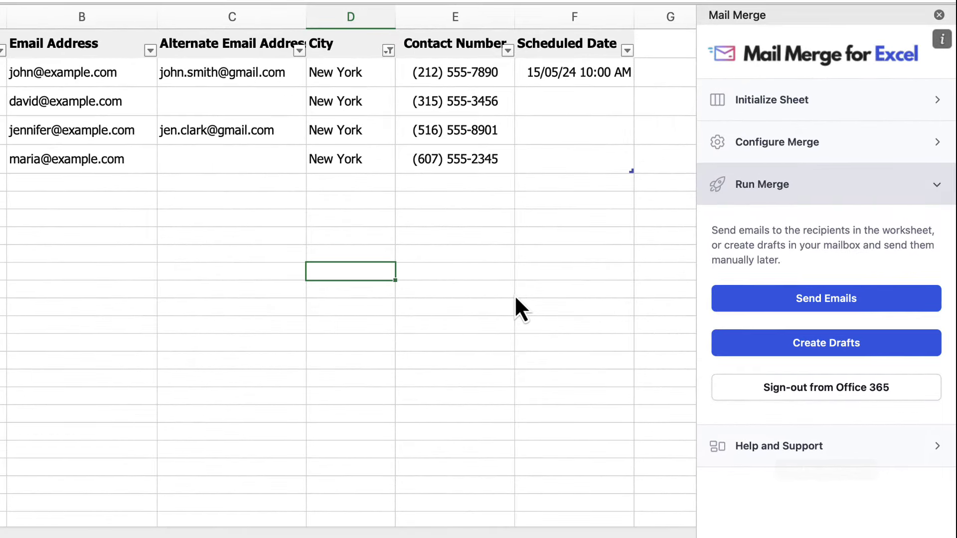
Create drafts for the four filtered New York customers and check their Draft Created status
{"action": "left_click", "coordinate": [785, 357]}
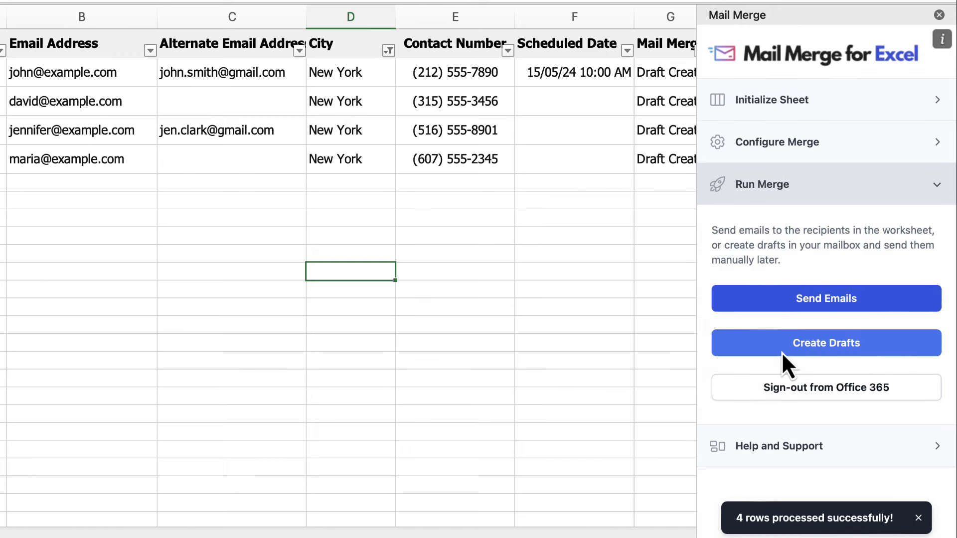
{"action": "scroll", "coordinate": [349, 269], "scroll_direction": "right", "scroll_amount": 10}
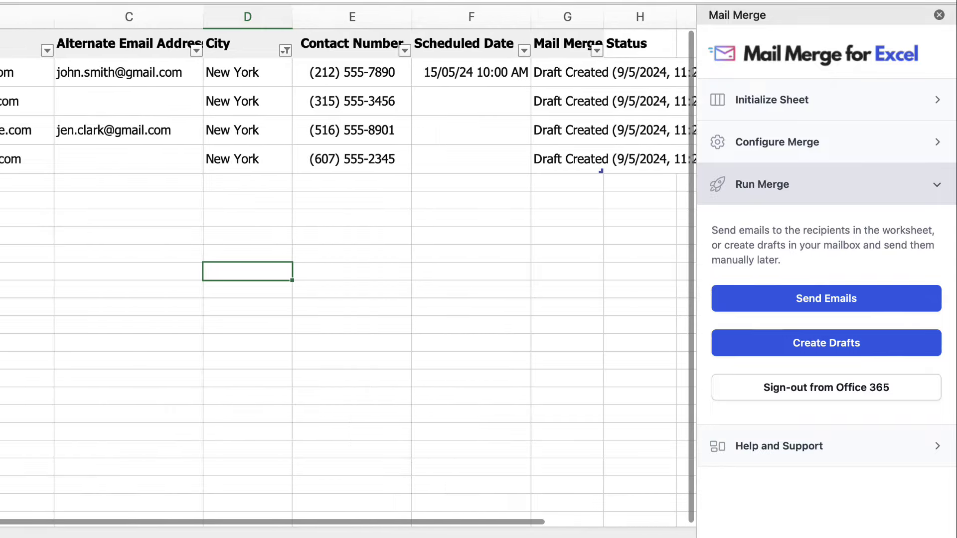